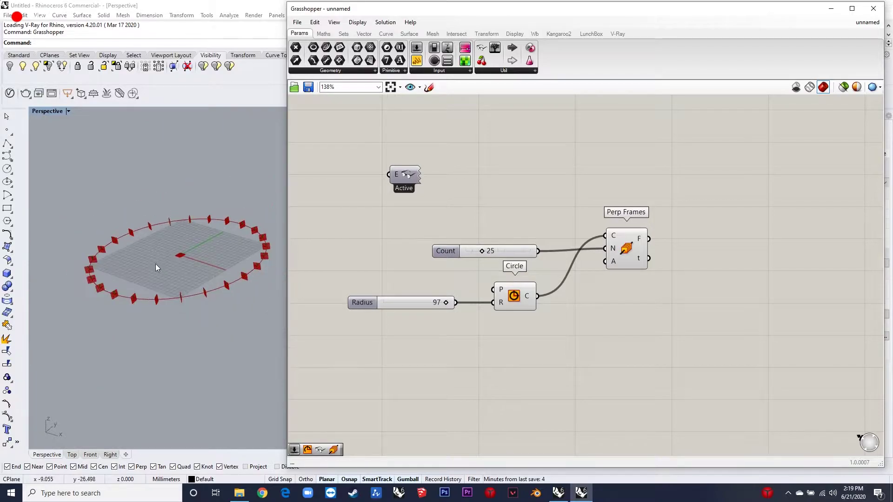
Settle the 25-count slider into place feeding Perp Frames around the radius-97 circle
drag(519, 248, 521, 246)
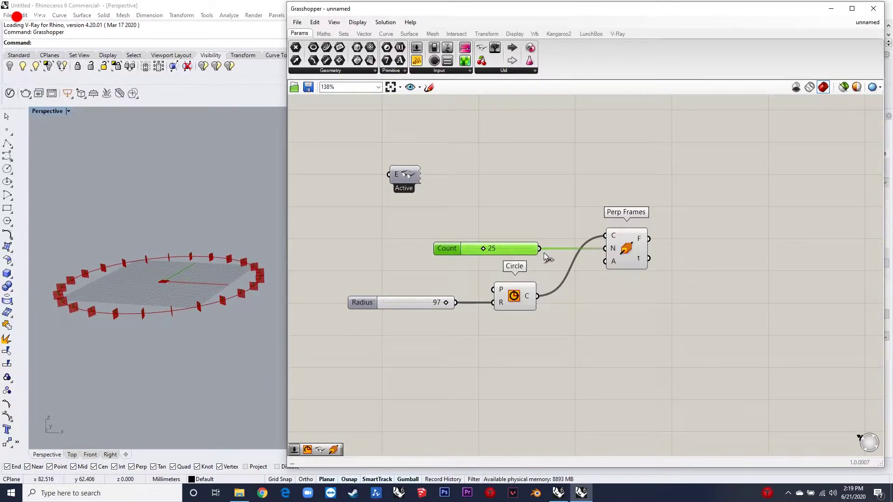
double_click(720, 180)
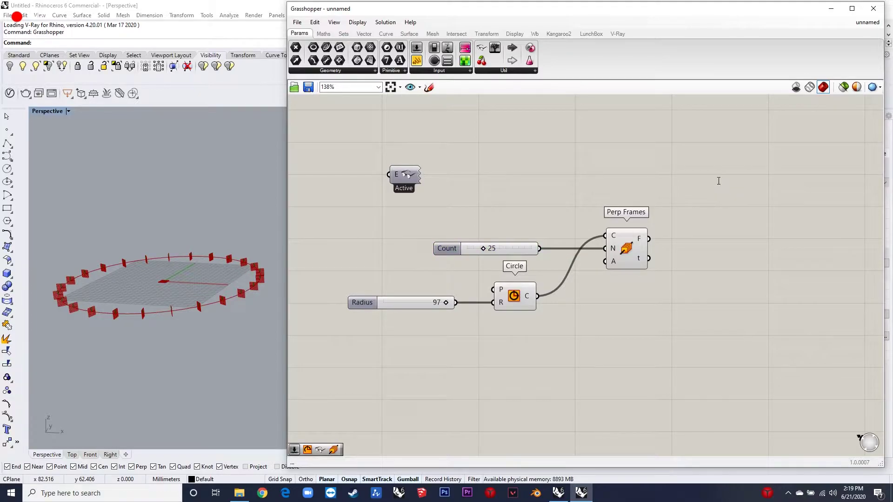
Add an Arc component on the Perp Frames planes and tidy the definition layout
text(arc)
key(Return)
drag(716, 197, 723, 203)
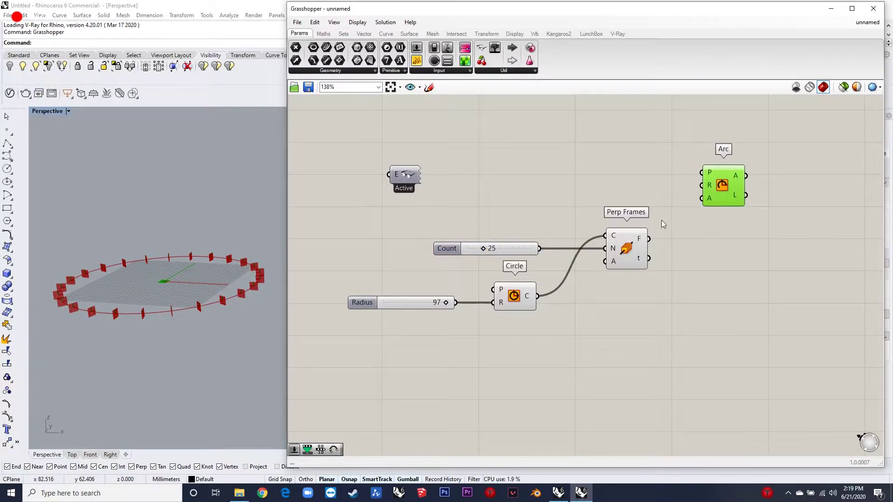
drag(650, 238, 706, 173)
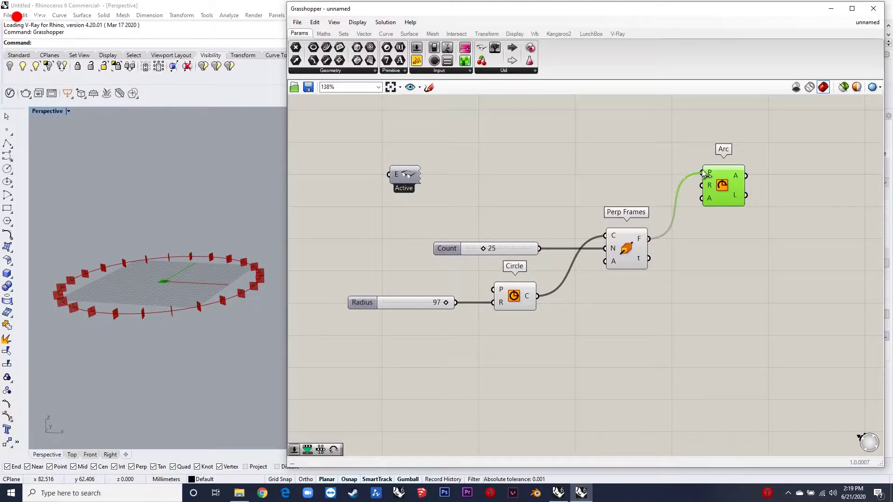
scroll(576, 304, down, 3)
drag(469, 225, 372, 165)
drag(720, 348, 431, 209)
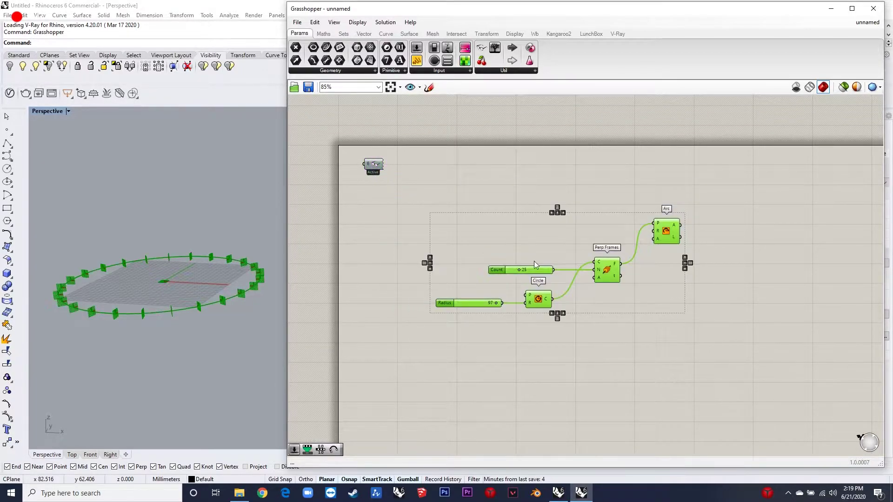
click(629, 236)
scroll(662, 266, up, 3)
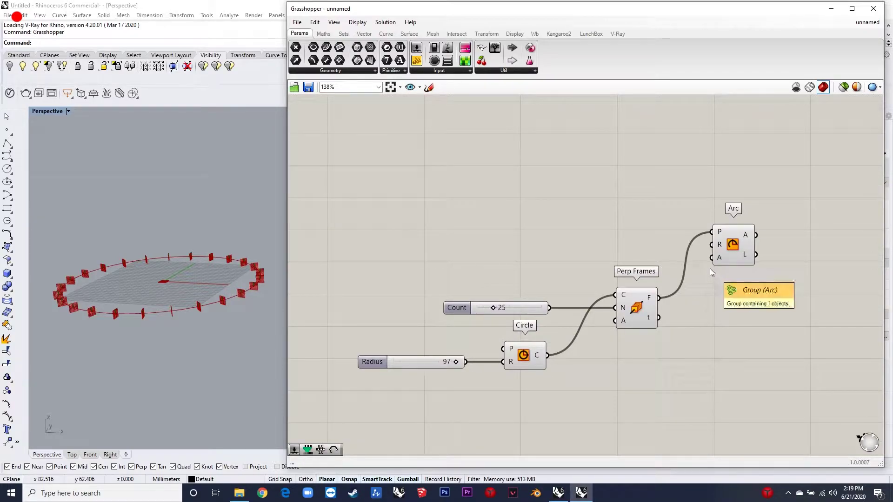
Place a Range component beside the Arc
double_click(616, 213)
text(range)
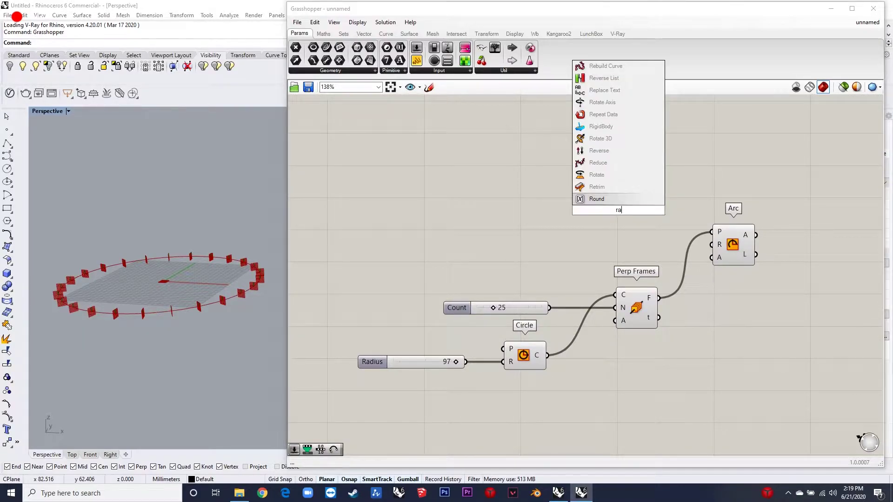
key(Return)
drag(618, 213, 713, 249)
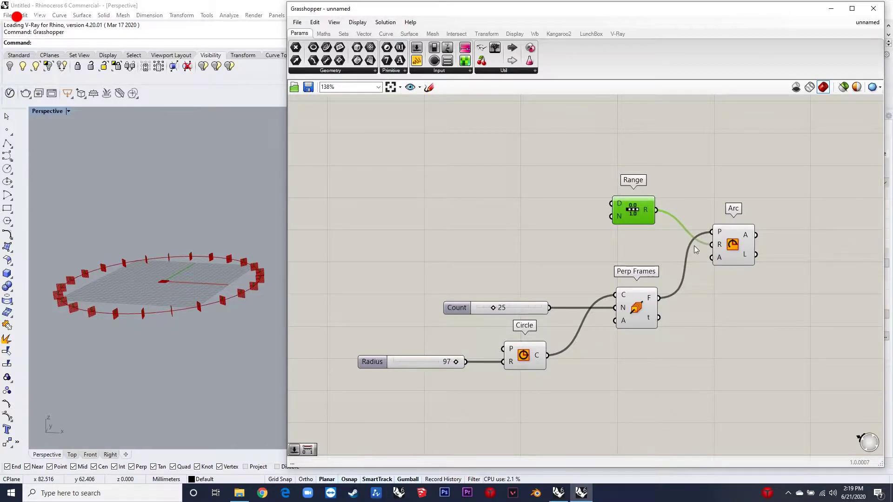
Add a Construct Domain component near the Range
click(512, 209)
double_click(515, 206)
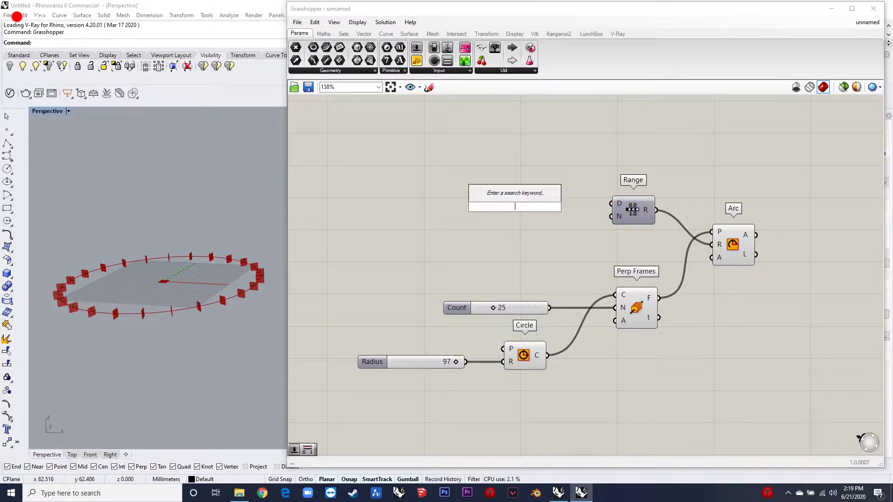
text(construct domai)
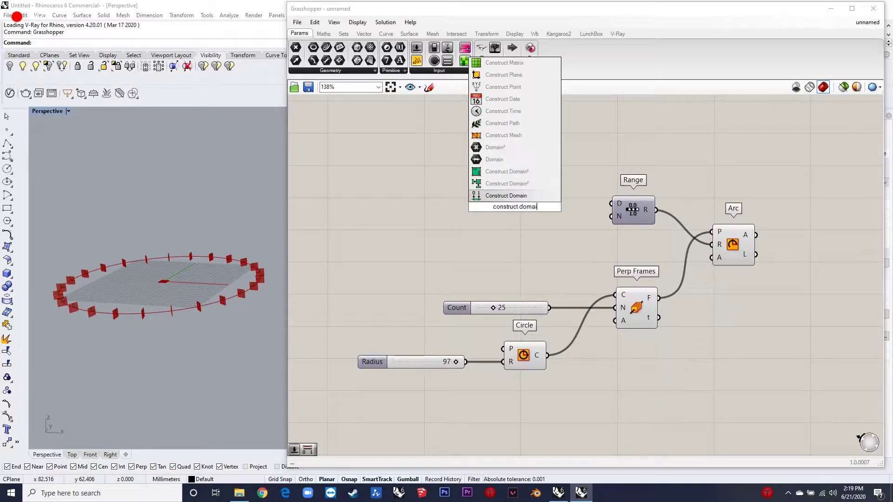
text(n)
click(489, 175)
drag(511, 205, 520, 186)
Create a slider set to 14 as the Range step count
double_click(518, 251)
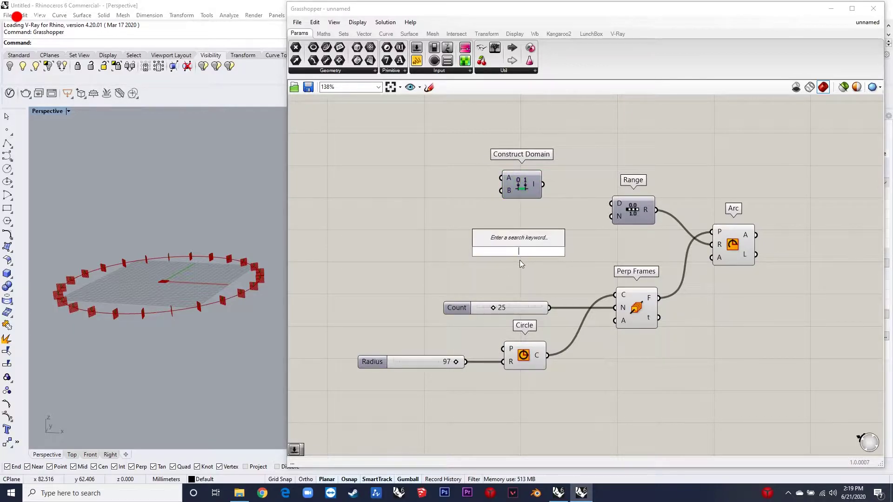
text(14)
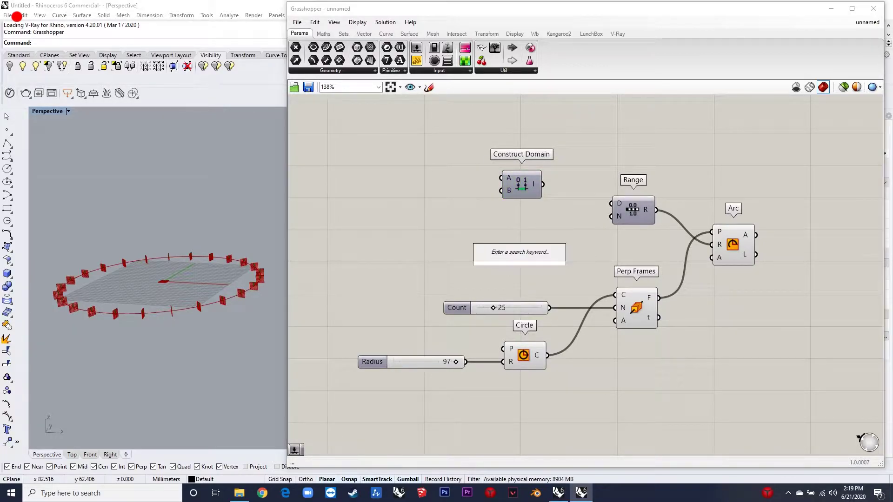
key(Return)
drag(556, 262, 611, 217)
drag(551, 230, 538, 229)
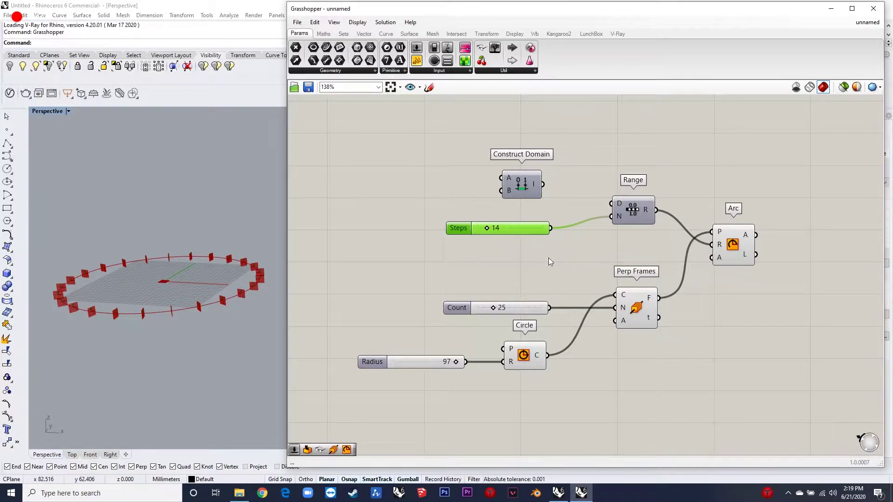
Create a slider set to 16 as the domain start
click(418, 174)
double_click(417, 174)
text(16)
key(Return)
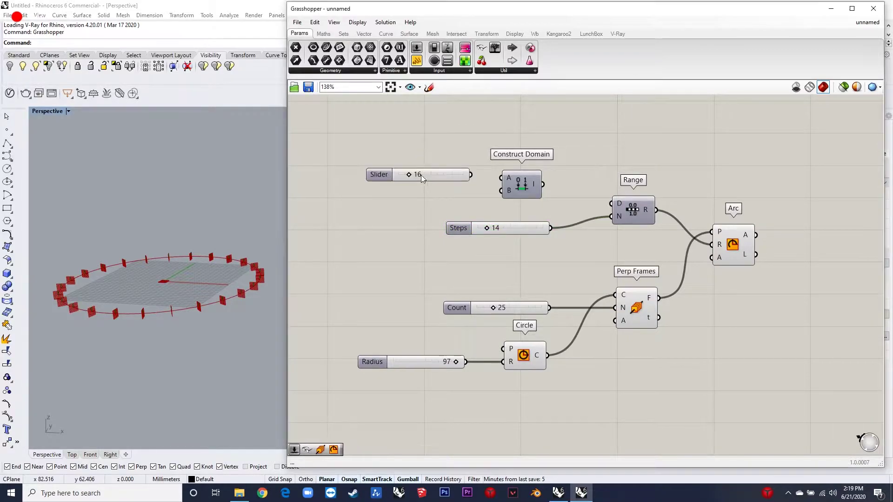
drag(471, 176, 430, 180)
Add a 100 slider as the domain end, feed the domain into Range, and inspect the arcs
double_click(399, 200)
text(100)
key(Return)
drag(413, 204, 501, 190)
drag(417, 197, 398, 199)
drag(543, 184, 611, 204)
scroll(179, 312, down, 3)
right_drag(194, 312, 127, 307)
scroll(133, 298, down, 7)
scroll(227, 260, up, 6)
mouse_move(196, 279)
right_down()
mouse_move(209, 298)
mouse_move(209, 289)
right_up()
scroll(619, 243, down, 2)
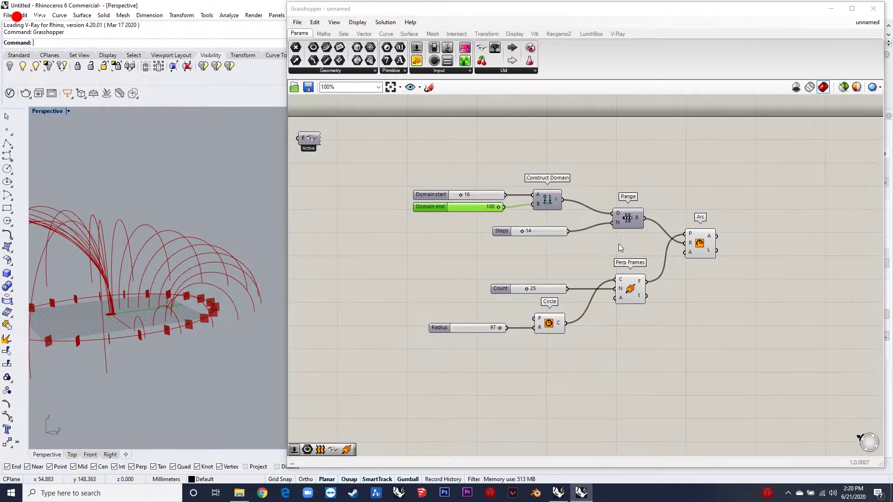
scroll(749, 236, up, 2)
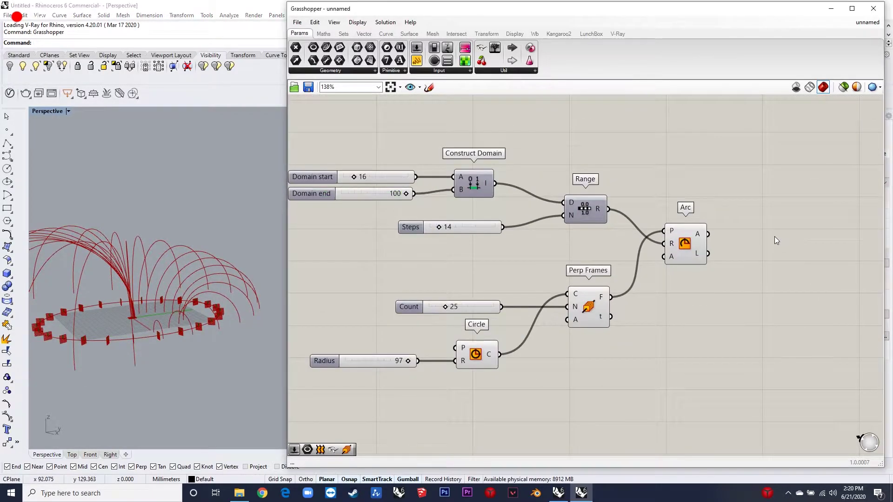
Loft the arcs into a canopy surface and view it in Rhino
double_click(774, 237)
text(loft)
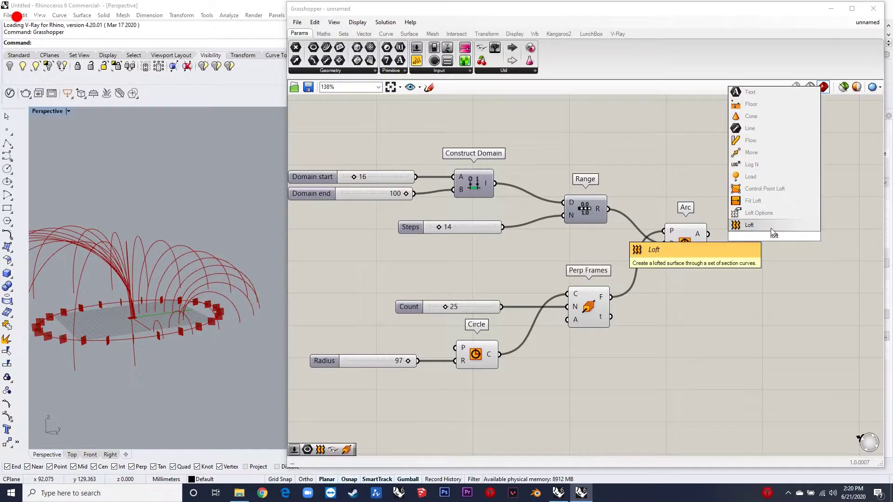
click(772, 228)
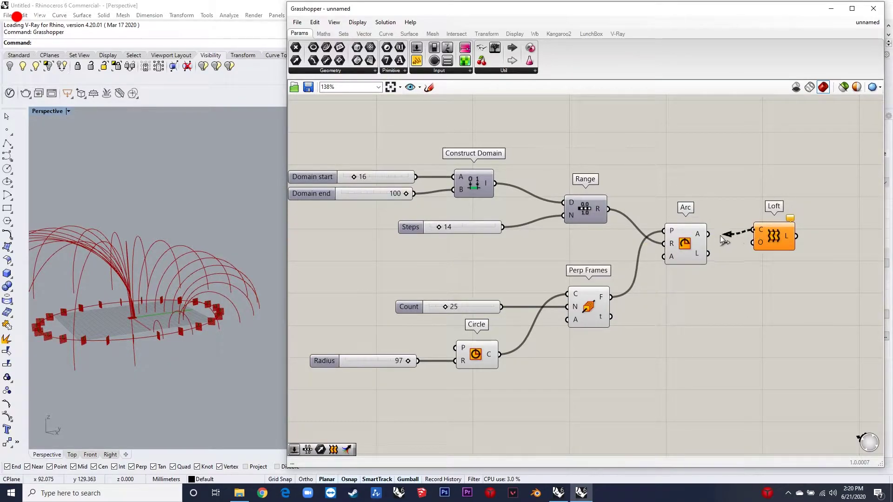
drag(730, 238, 708, 234)
drag(773, 237, 798, 241)
scroll(203, 325, down, 2)
right_drag(200, 325, 183, 314)
scroll(184, 312, up, 7)
scroll(184, 309, down, 2)
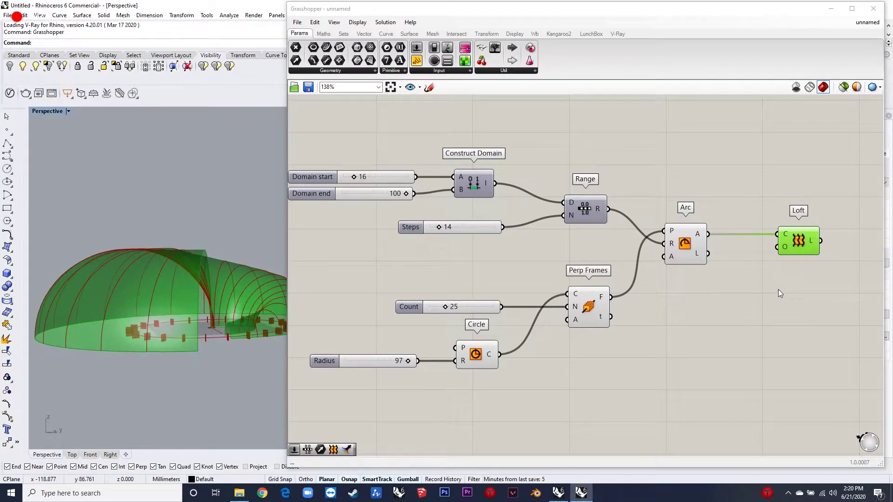
scroll(778, 291, down, 5)
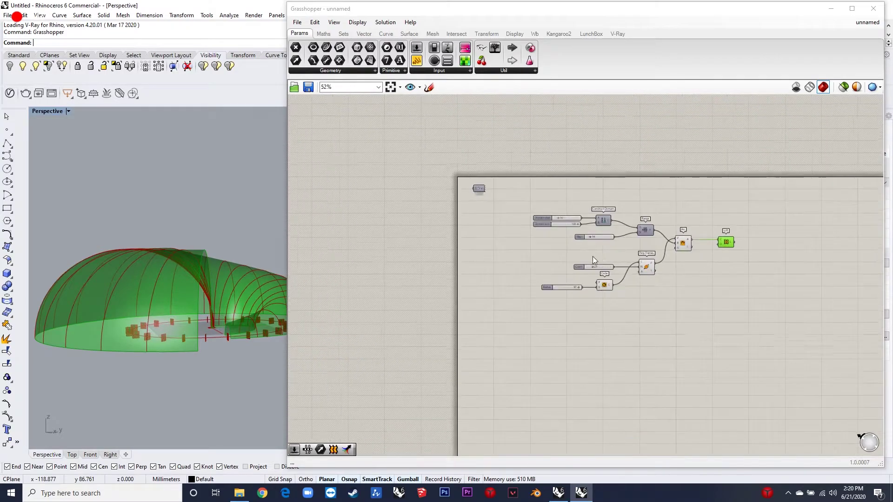
scroll(824, 347, up, 4)
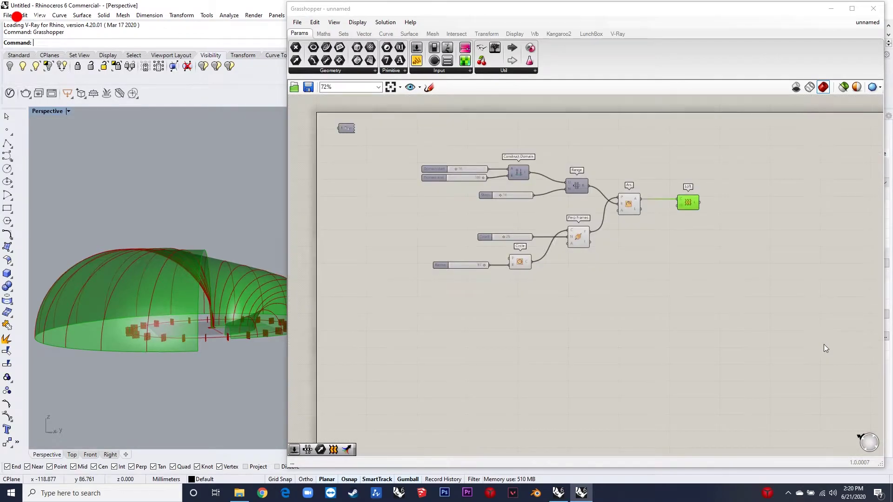
Pass the lofted surface into a new Surface parameter and preview it
double_click(754, 276)
text(surface)
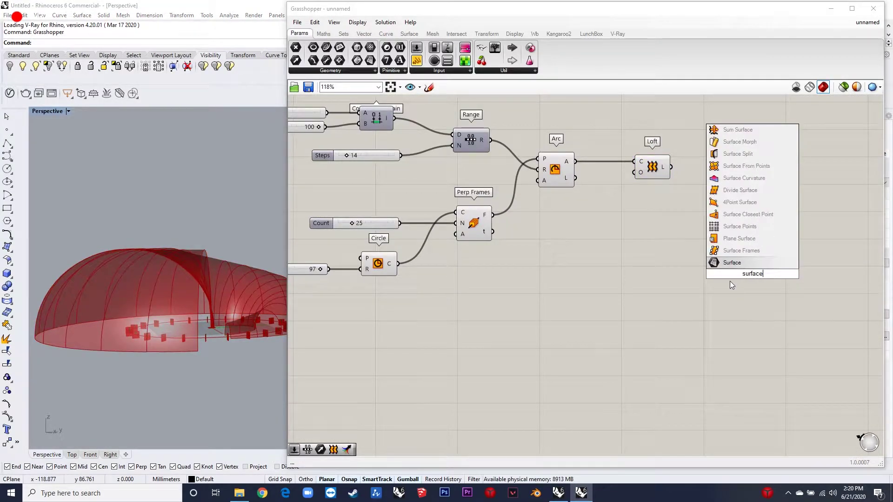
key(Return)
drag(671, 167, 735, 275)
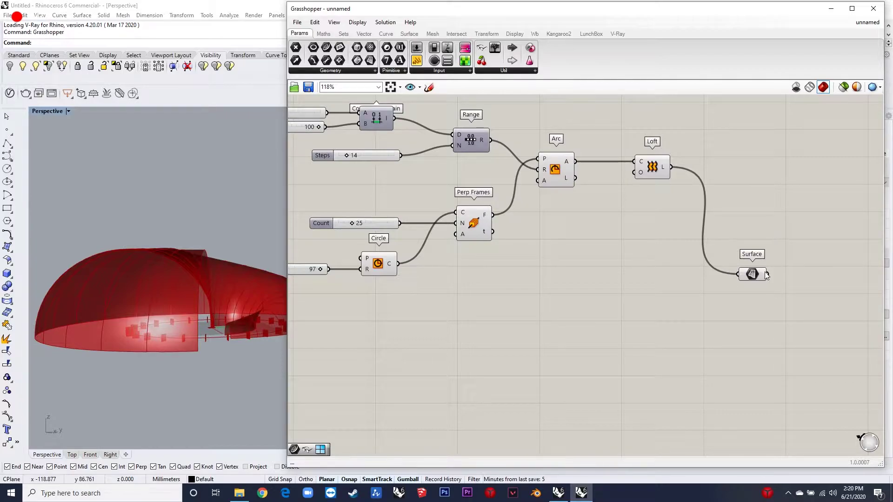
click(753, 275)
scroll(501, 278, down, 2)
scroll(501, 278, down, 4)
scroll(726, 303, up, 4)
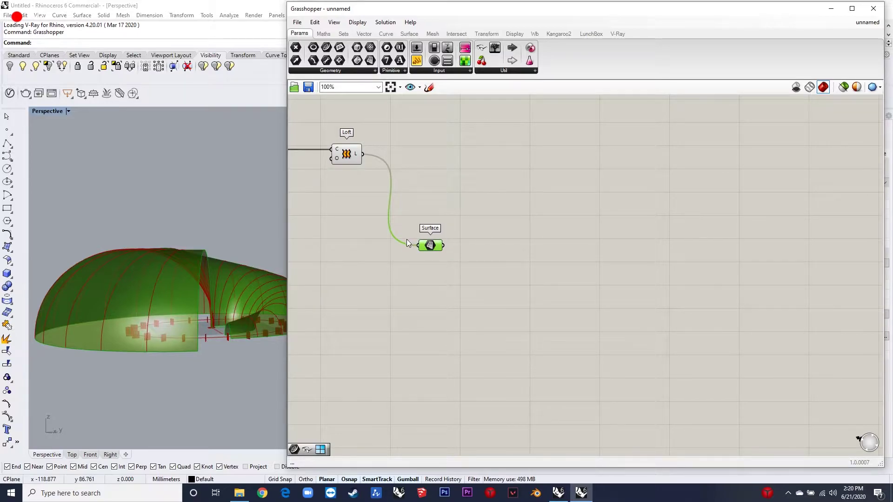
Add Hexagon Cells fed by the canopy surface
double_click(494, 256)
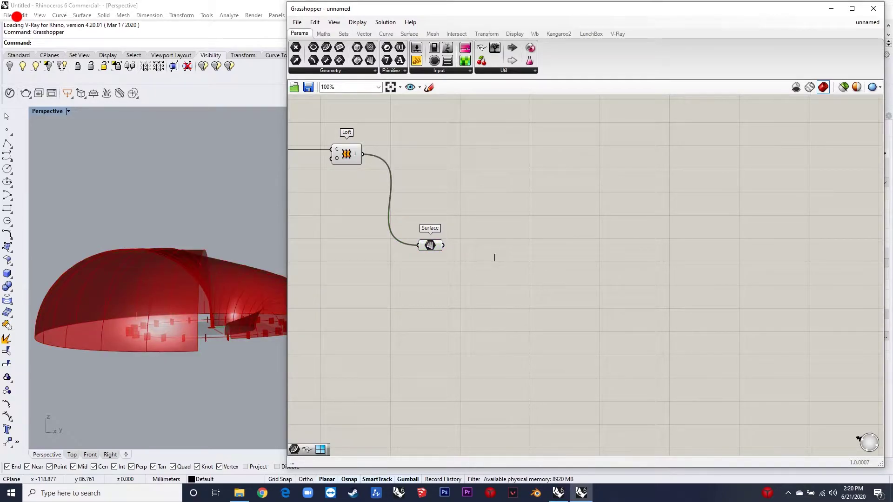
text(hexagon)
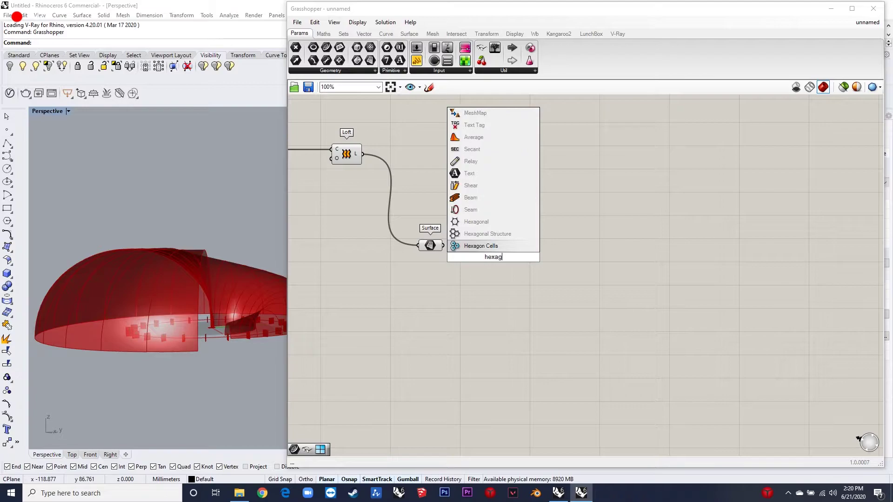
click(479, 234)
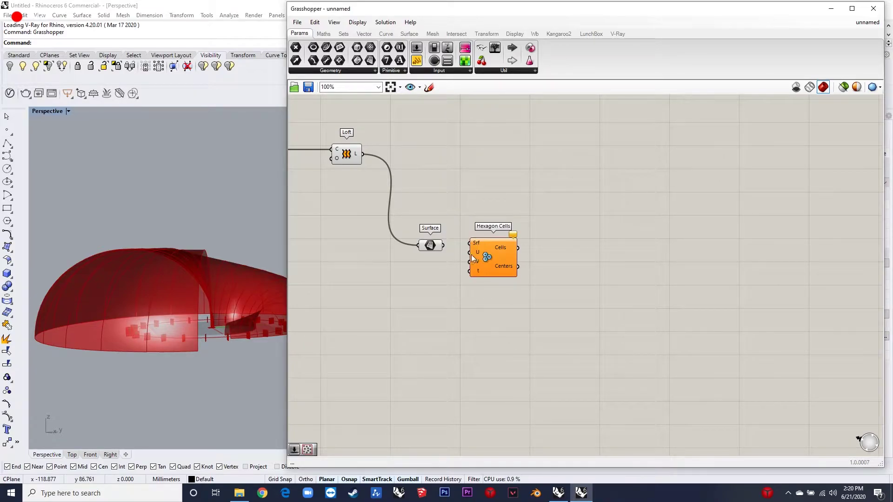
drag(443, 246, 479, 243)
drag(516, 267, 529, 267)
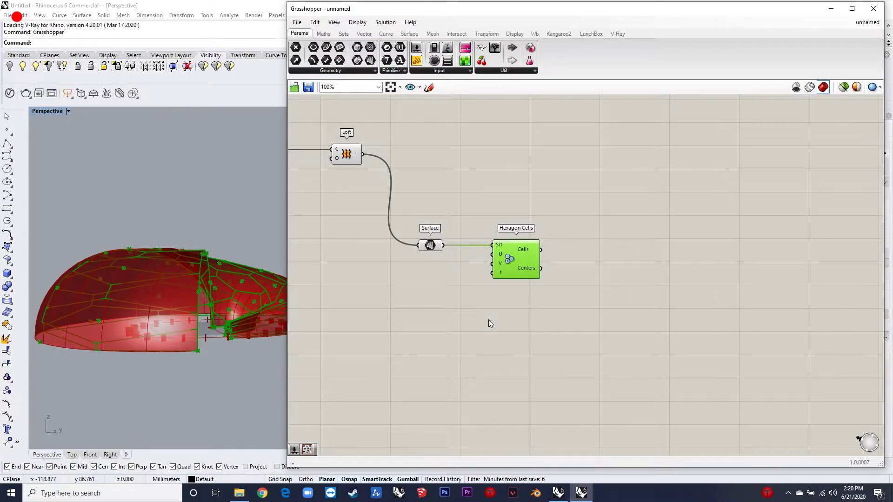
Create a 125 slider for the hexagon U divisions
double_click(378, 277)
text(125)
key(Return)
drag(398, 284, 492, 254)
click(396, 278)
Add a 13 slider for the V divisions and inspect the hexagon dome
double_click(398, 278)
text(13)
key(Return)
drag(458, 273, 433, 275)
scroll(127, 336, up, 3)
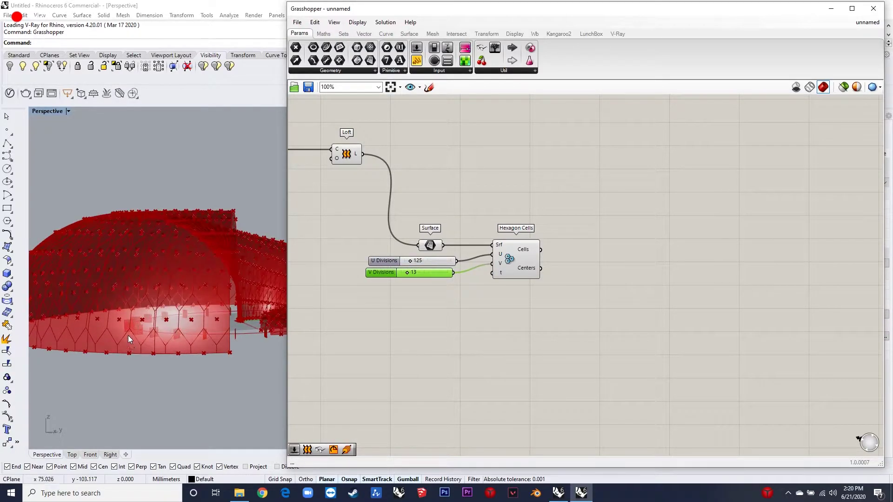
right_drag(134, 320, 188, 352)
scroll(189, 350, down, 5)
scroll(102, 318, up, 6)
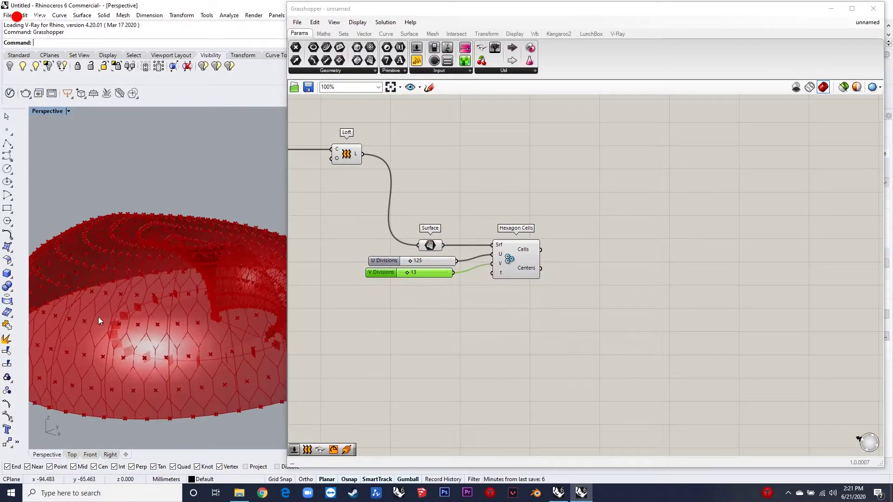
scroll(184, 332, down, 6)
right_drag(185, 336, 200, 298)
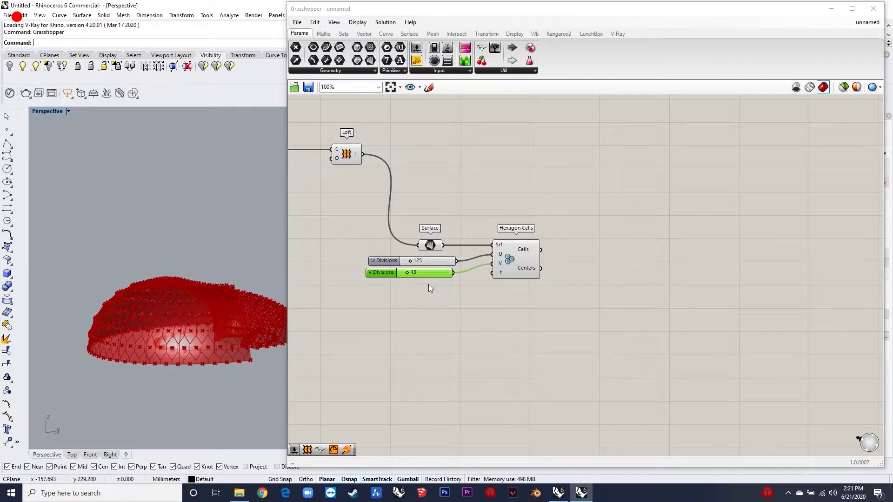
click(439, 311)
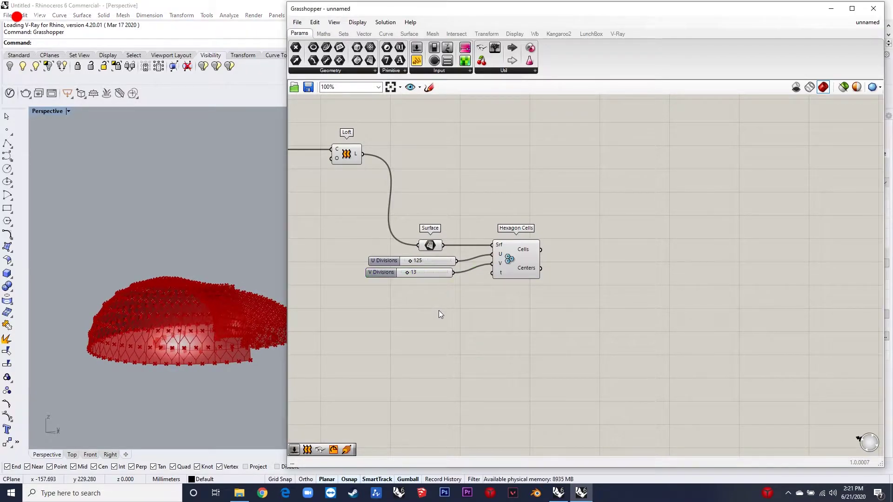
Store the hexagon cells in a Curve parameter and the centres in a Point parameter
double_click(585, 244)
text(curve)
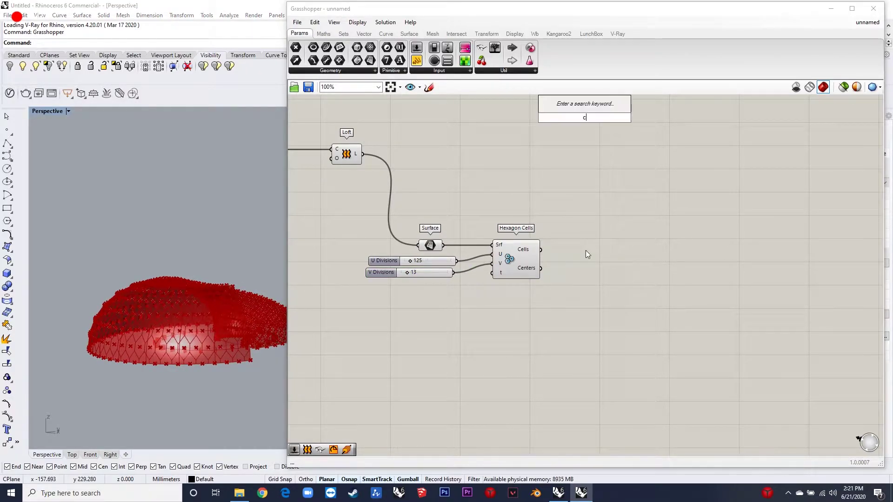
click(562, 234)
drag(541, 249, 586, 250)
double_click(586, 278)
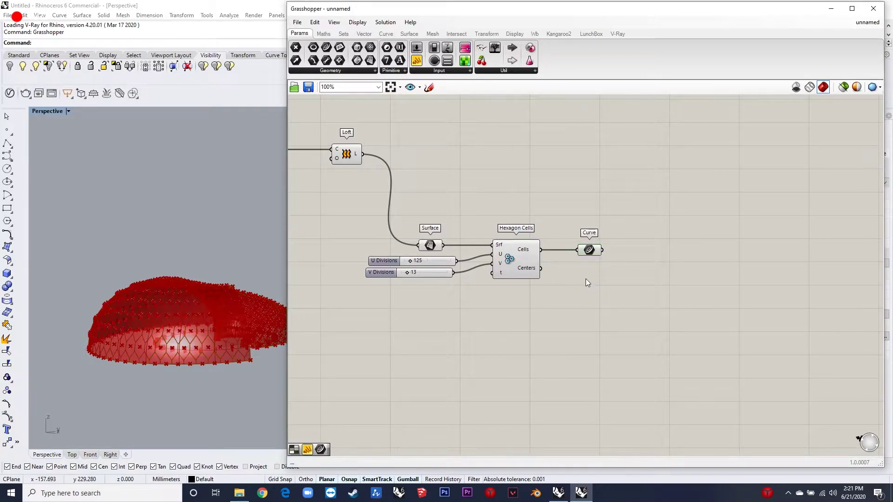
text(point)
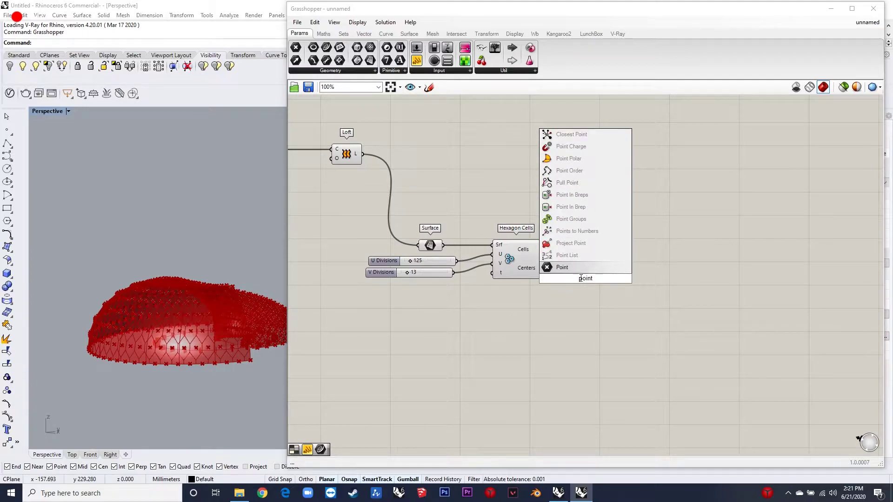
key(Return)
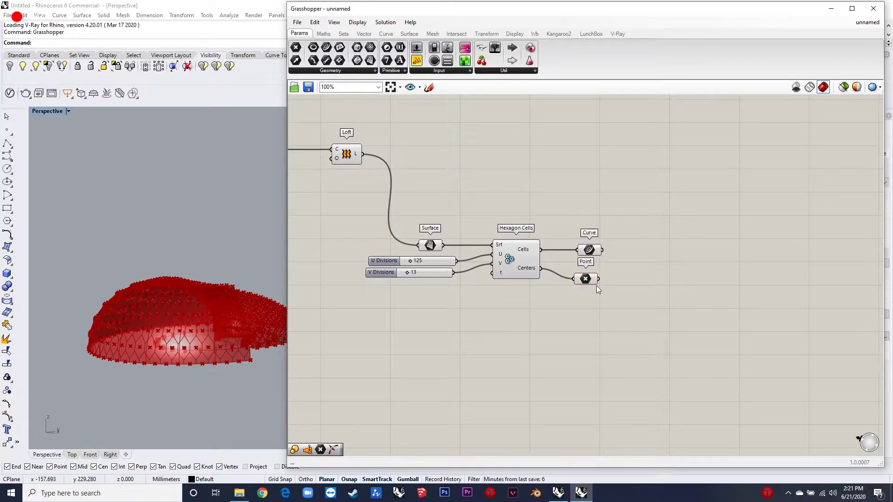
drag(589, 280, 596, 278)
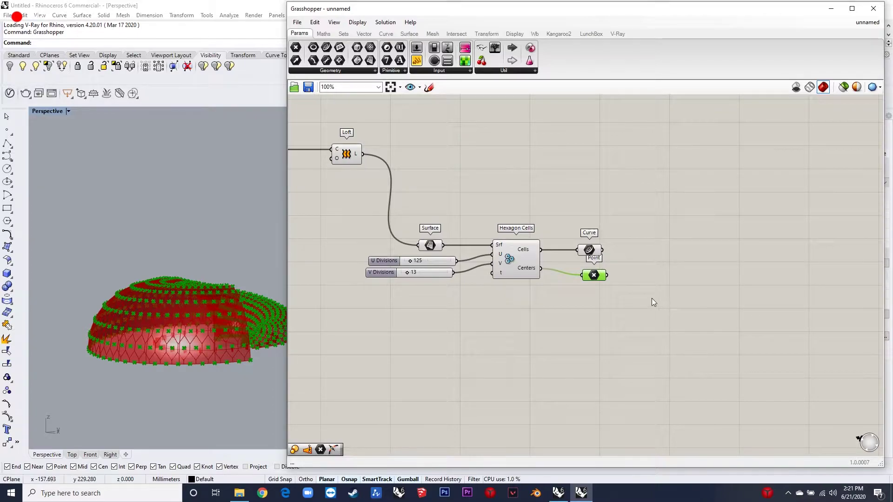
Wire the centres into Curve Closest Point and add another Curve parameter below
scroll(654, 295, up, 2)
double_click(682, 301)
text(cur)
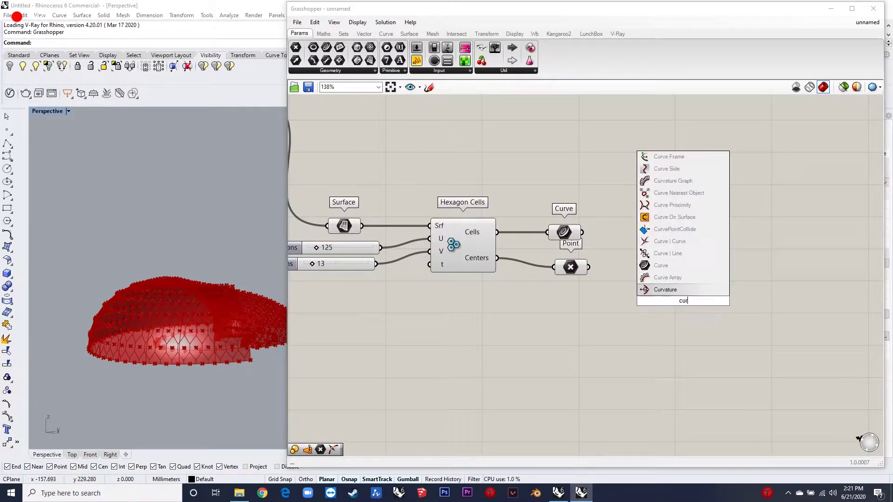
text(ve closest point)
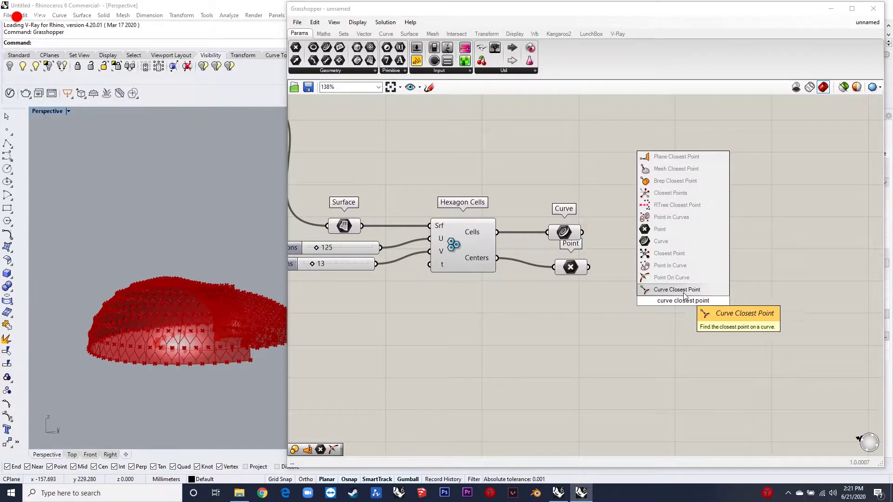
click(684, 294)
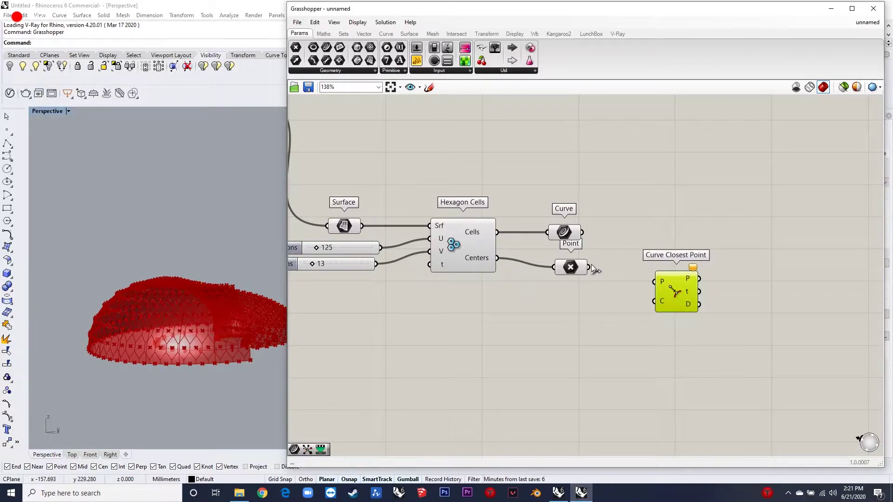
drag(658, 280, 668, 277)
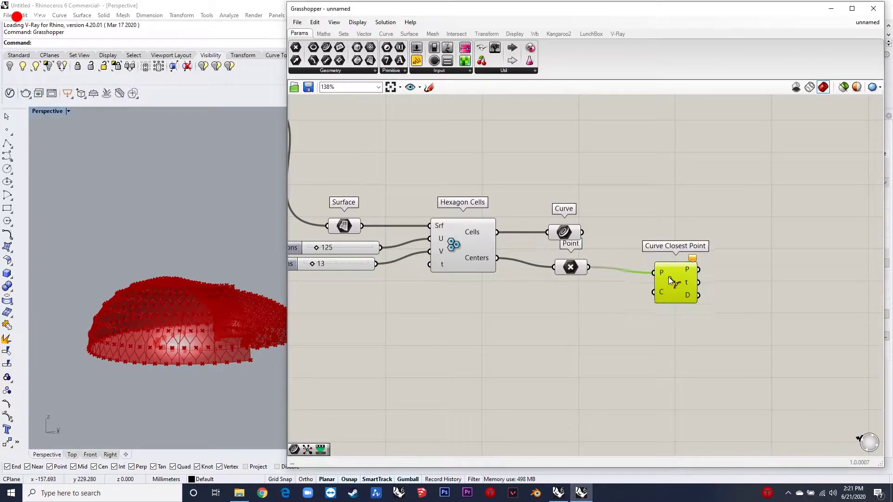
double_click(604, 313)
text(curve)
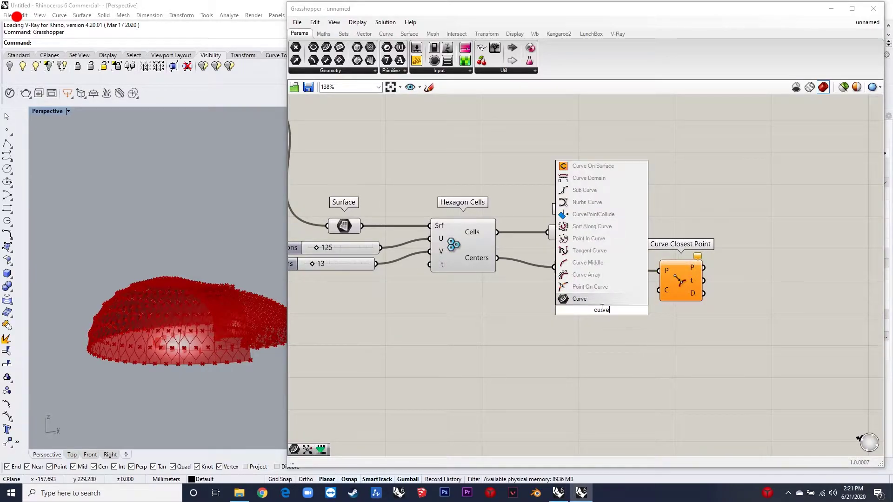
key(Return)
drag(594, 310, 568, 311)
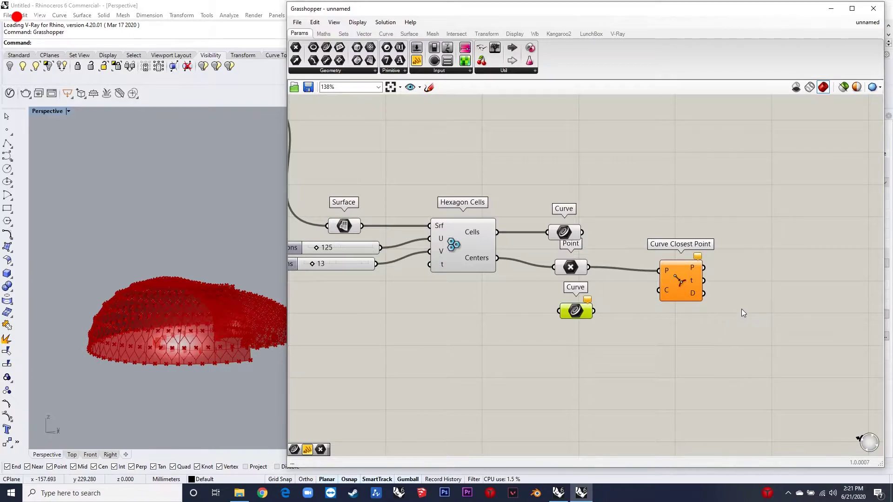
Add an Iso Curve component to the definition
scroll(739, 311, down, 5)
scroll(567, 310, up, 3)
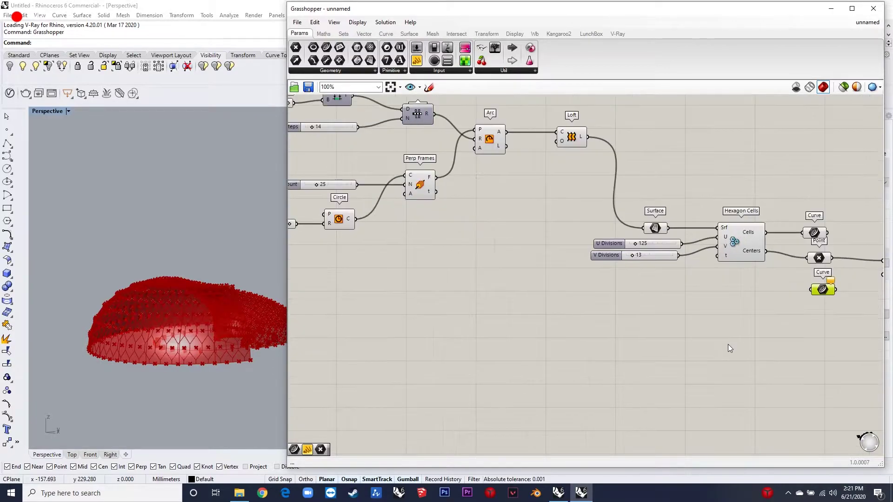
double_click(662, 370)
text(iso curve)
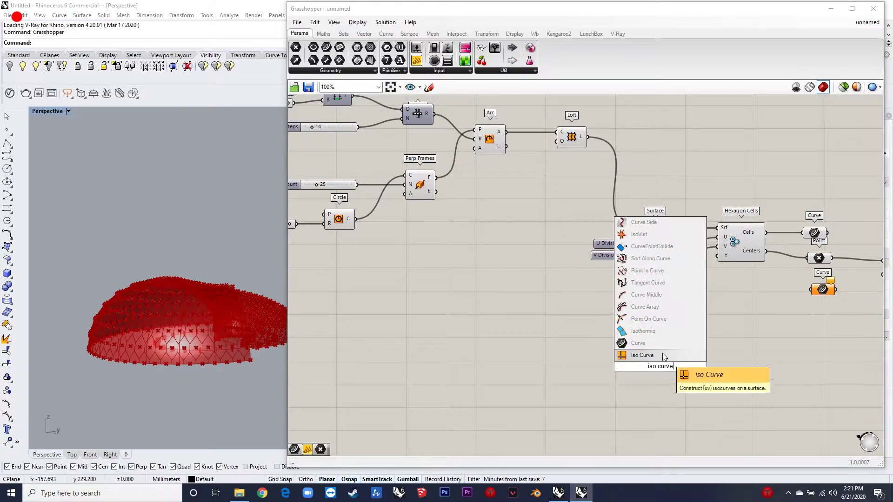
click(662, 354)
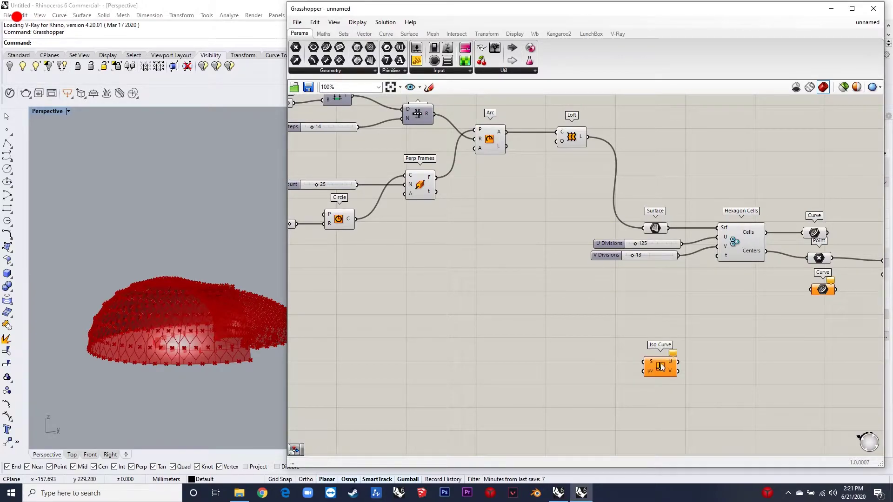
Drive Iso Curve uv with an MD Slider and feed it the reparameterized canopy surface
double_click(582, 370)
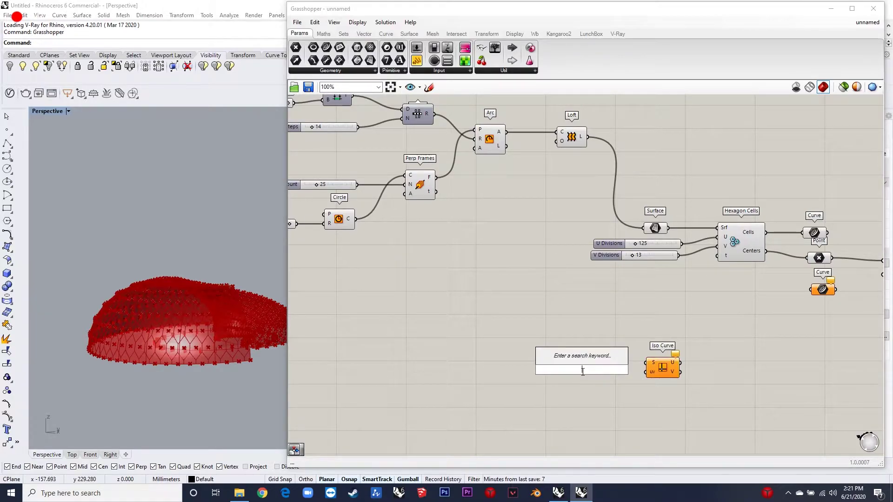
text(md slider)
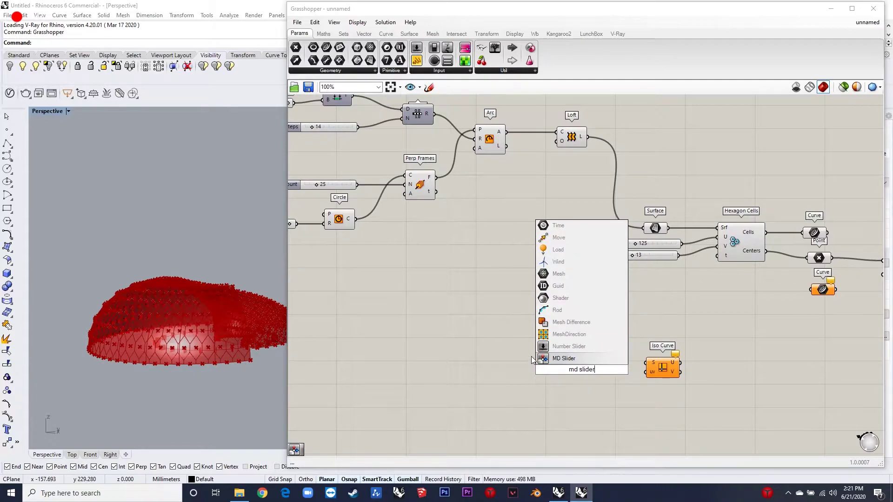
click(597, 356)
drag(594, 376, 589, 376)
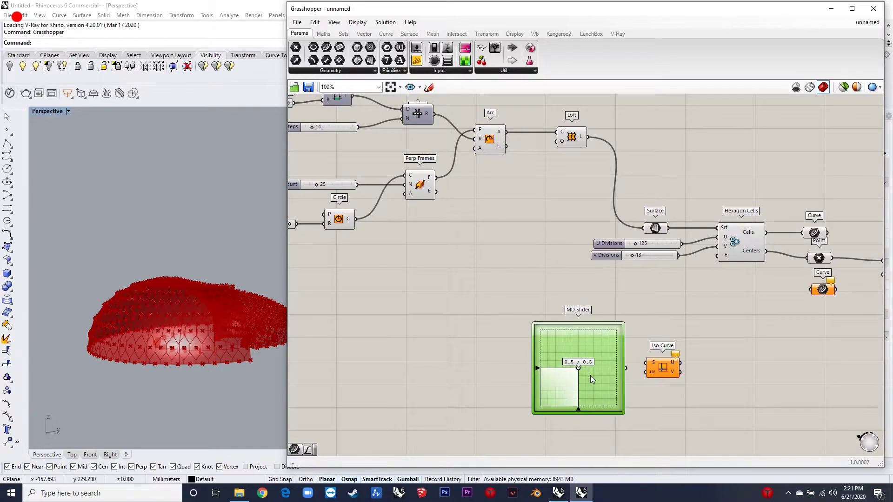
drag(625, 368, 607, 364)
drag(668, 228, 648, 363)
right_click(651, 364)
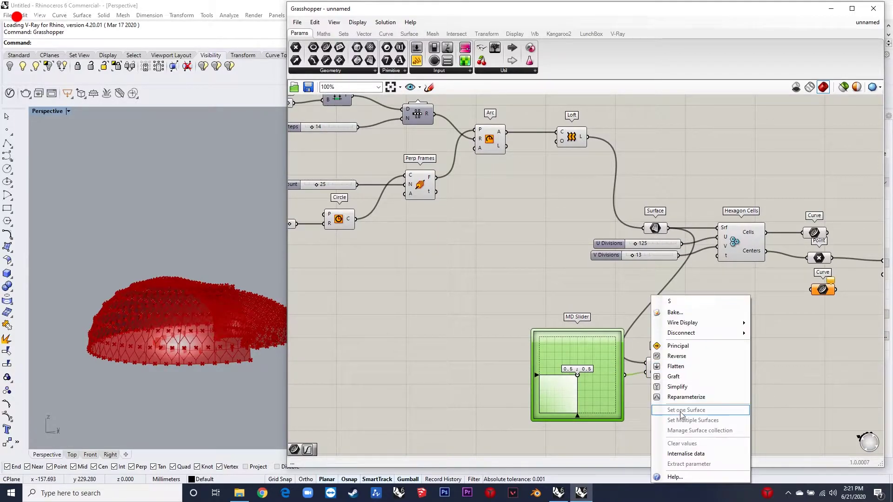
click(684, 397)
drag(696, 377, 690, 381)
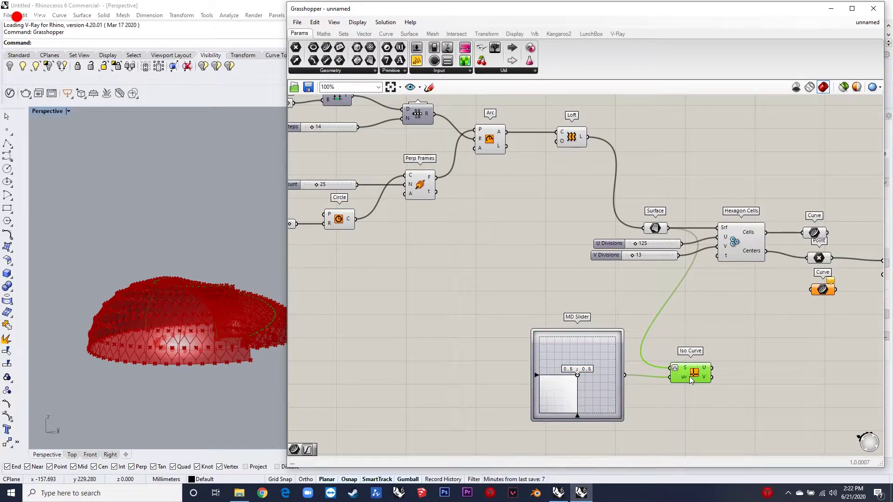
Set the MD Slider to 0.74 ; 0.7 and preview the isocurves on the dome
scroll(204, 333, up, 4)
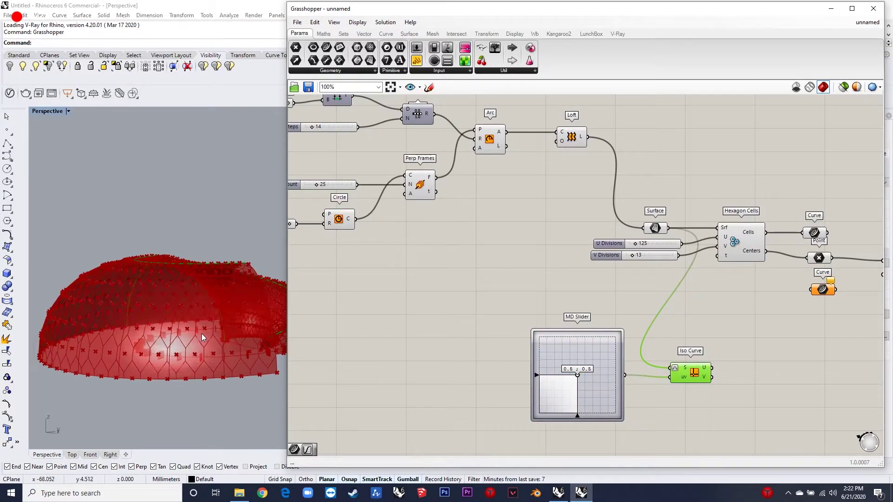
scroll(163, 331, down, 4)
drag(581, 375, 600, 357)
click(685, 375)
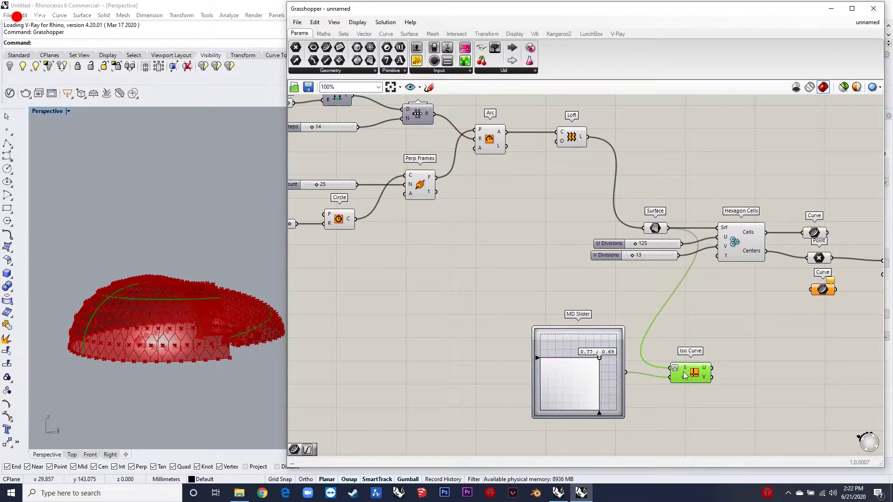
mouse_move(597, 359)
mouse_down()
mouse_move(596, 351)
mouse_move(597, 361)
mouse_up()
click(662, 394)
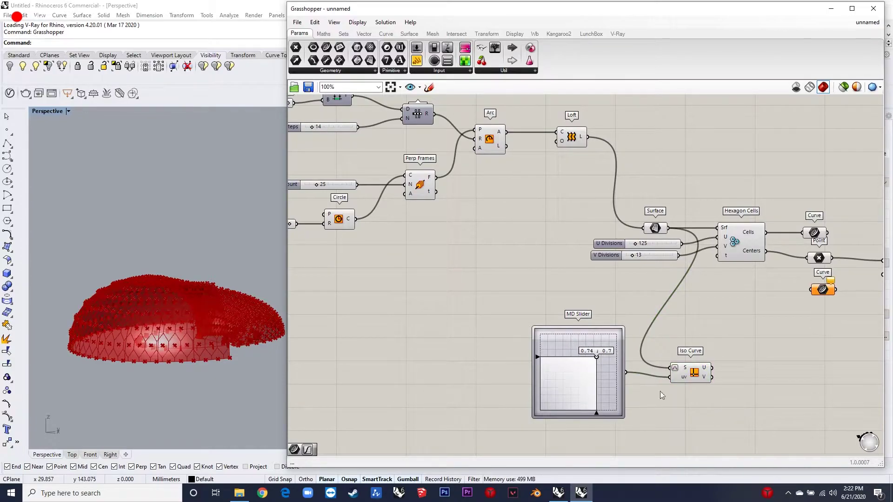
click(696, 376)
key(space)
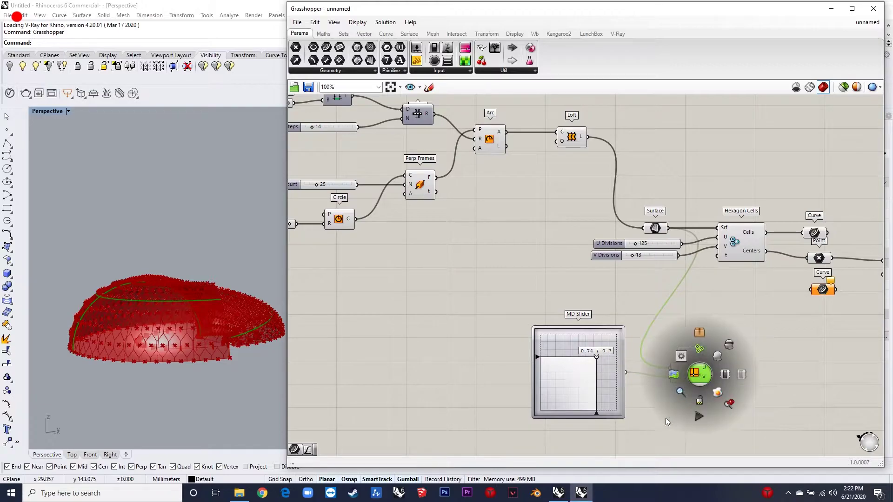
right_drag(686, 376, 691, 364)
right_drag(687, 369, 679, 373)
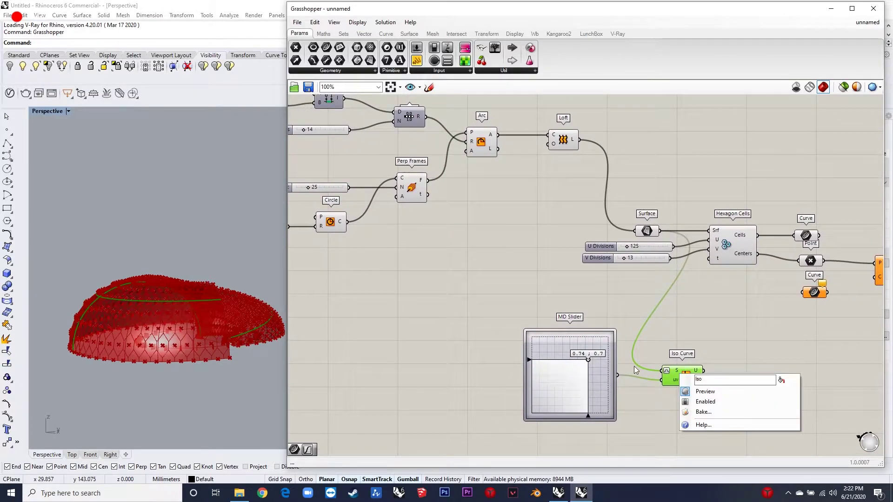
click(746, 357)
scroll(742, 362, up, 2)
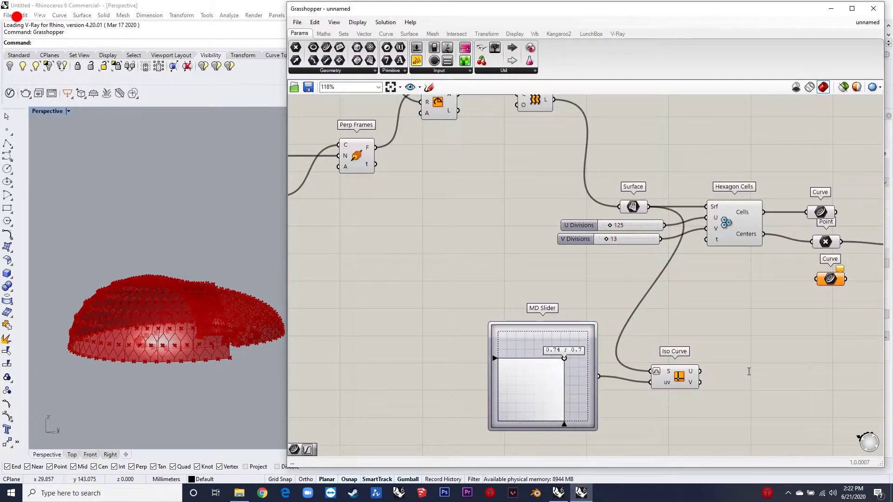
Add a Curve parameter holding the iso curve and wire it into Curve Closest Point's curve input
double_click(749, 371)
text(curve)
click(749, 360)
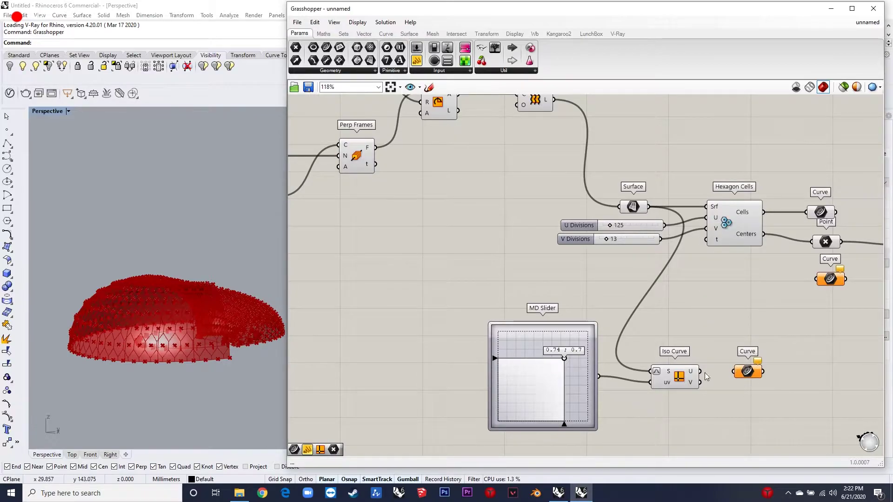
drag(716, 375, 817, 279)
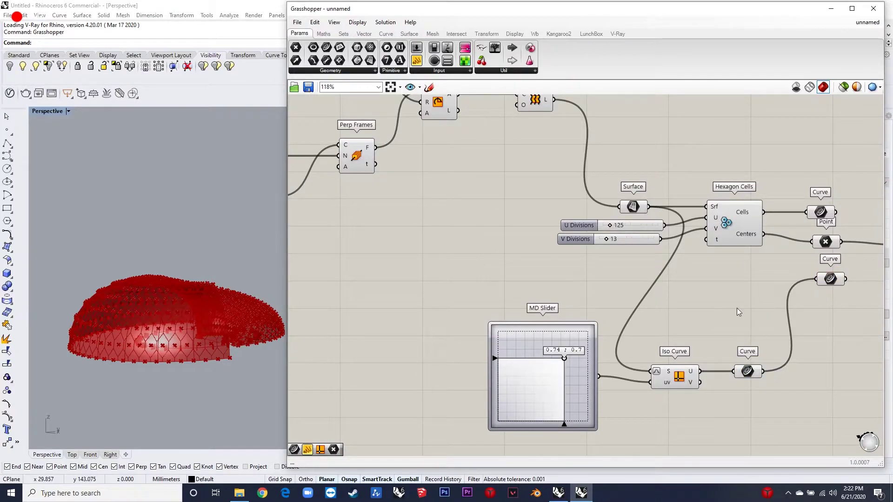
scroll(635, 300, down, 5)
scroll(698, 286, up, 6)
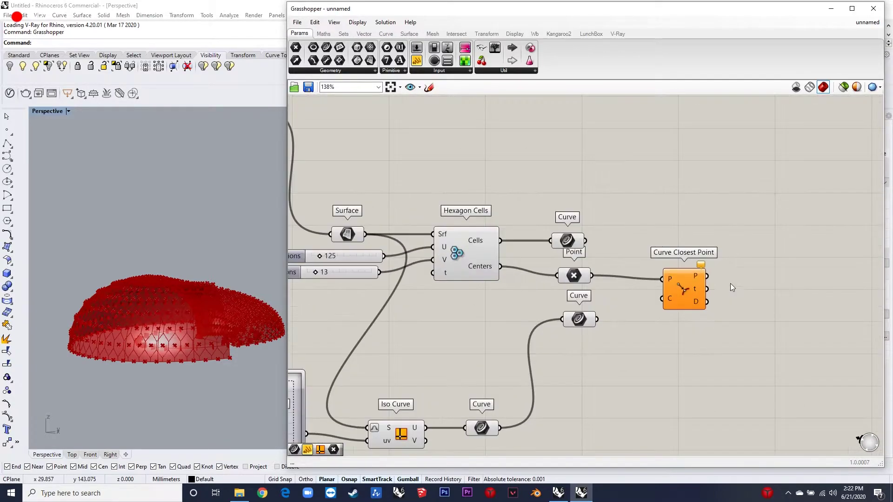
click(696, 286)
scroll(693, 284, up, 3)
drag(674, 292, 579, 330)
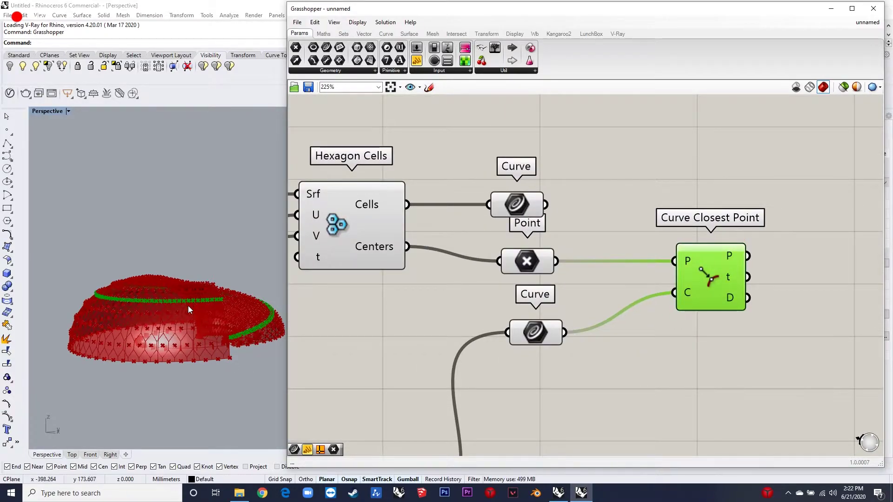
scroll(187, 306, up, 3)
scroll(176, 306, down, 4)
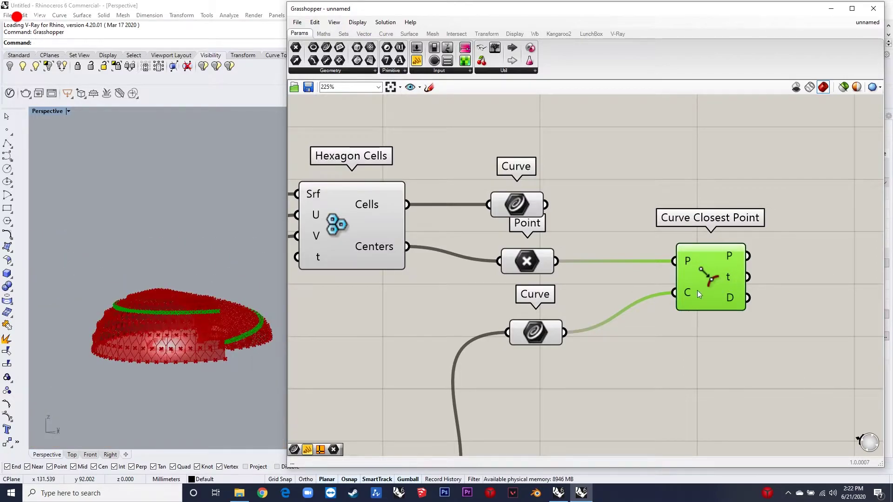
scroll(697, 290, down, 5)
scroll(712, 277, up, 4)
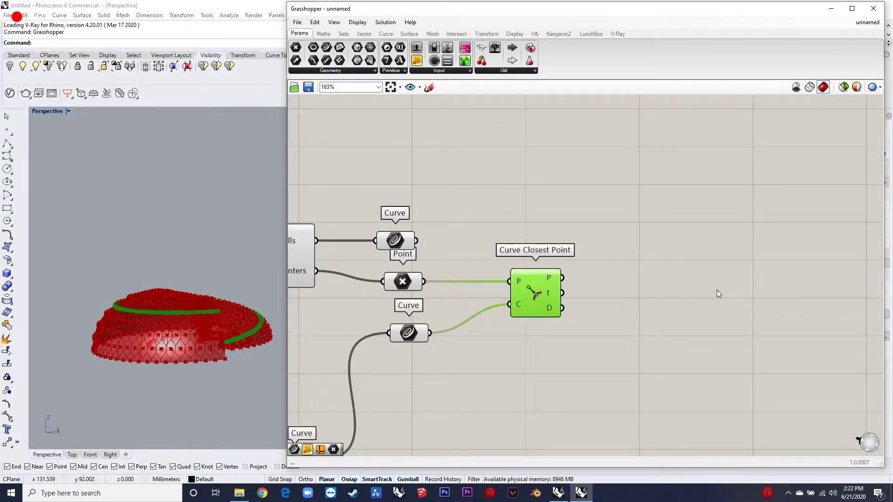
Add a Bounds component next to Curve Closest Point
double_click(621, 348)
text(b)
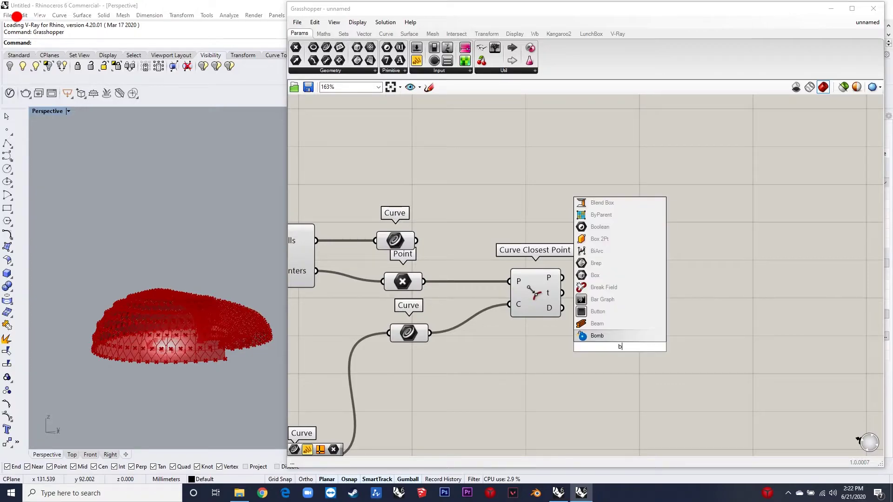
text(ounds)
key(Return)
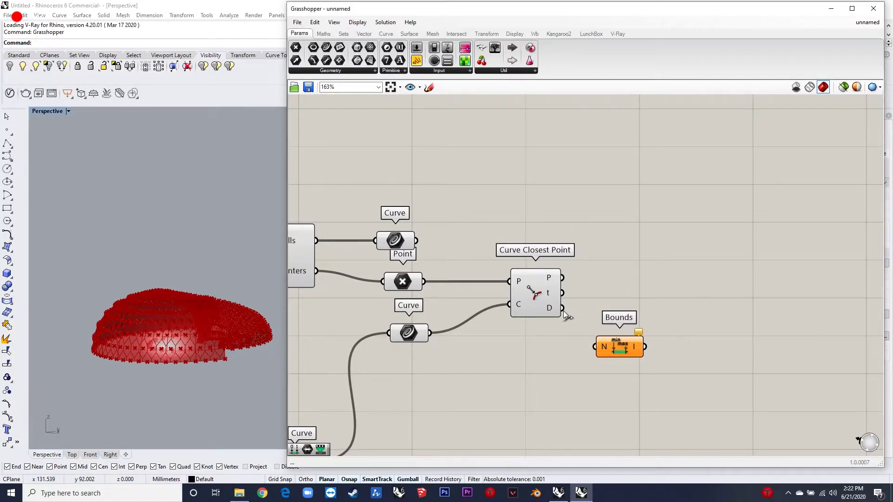
drag(619, 346, 617, 341)
Add Remap Numbers, feeding it the closest-point distances as values and their bounds as source
double_click(673, 312)
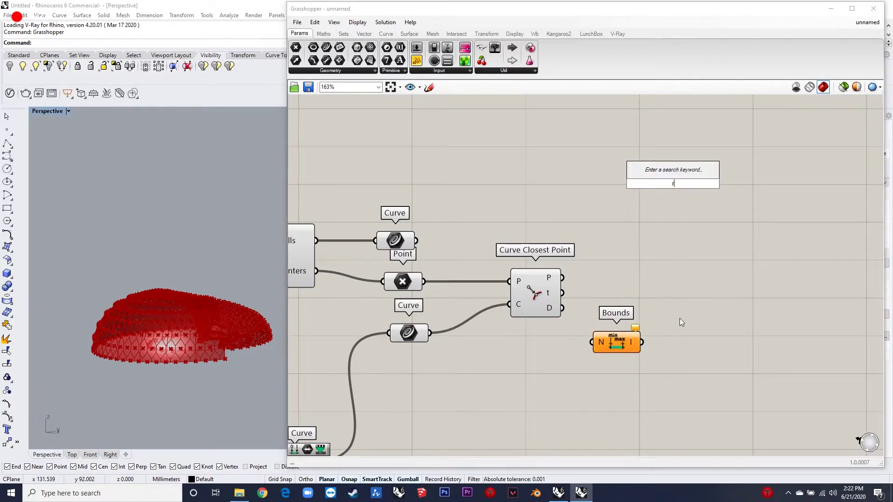
text(rempa numbvers)
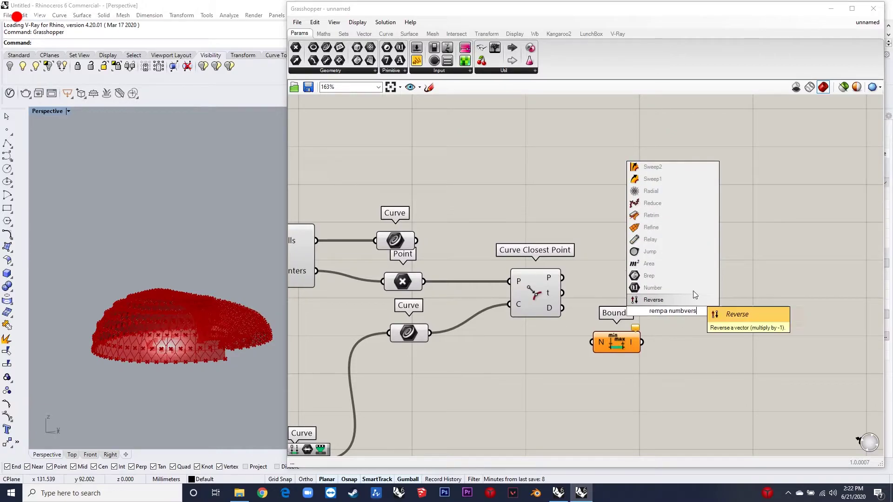
click(696, 300)
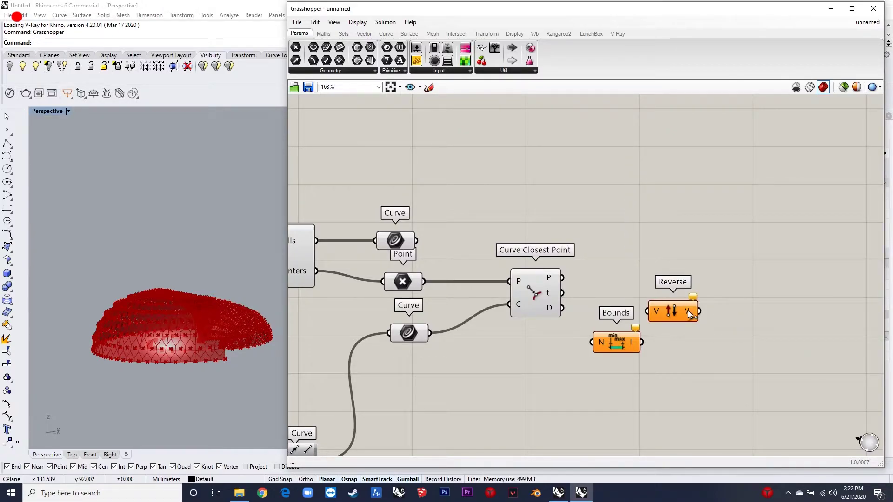
key(ctrl+z)
double_click(695, 301)
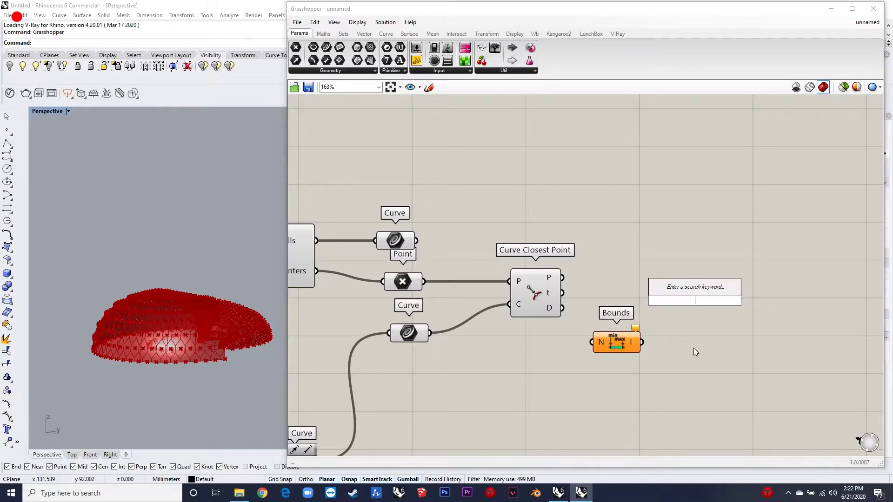
text(remap numbers)
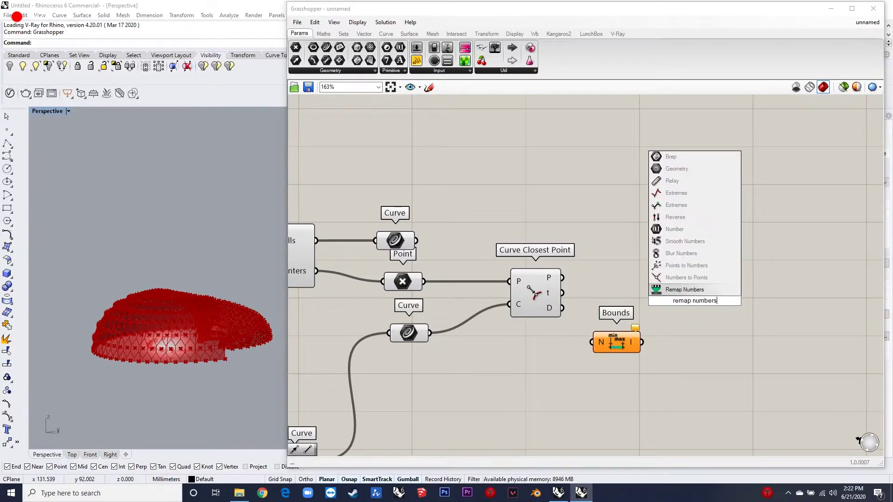
key(Return)
click(700, 304)
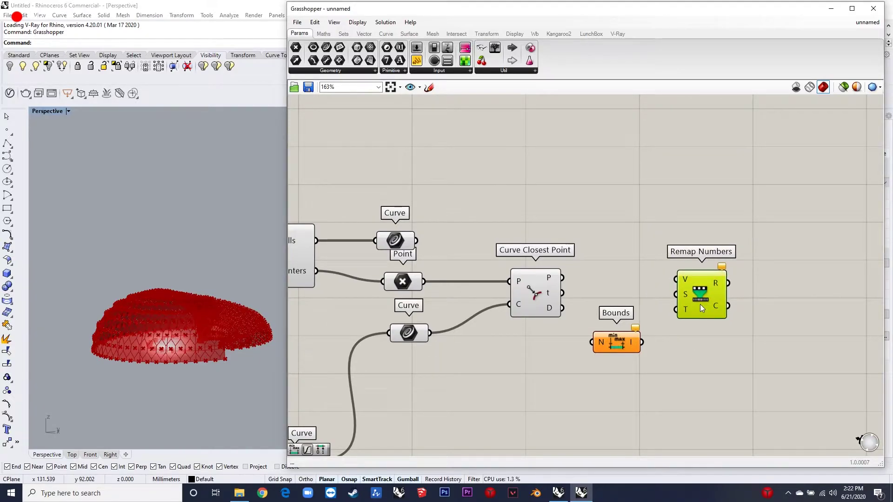
drag(675, 280, 562, 308)
drag(688, 306, 708, 331)
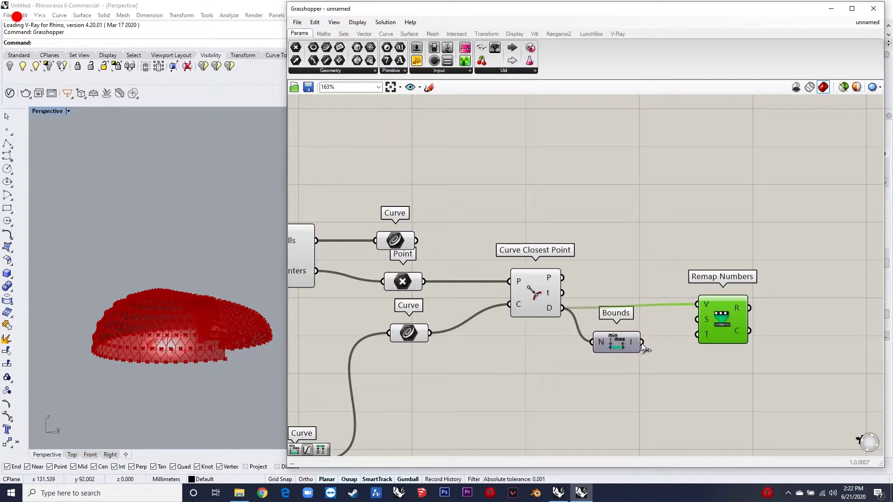
drag(722, 325, 704, 328)
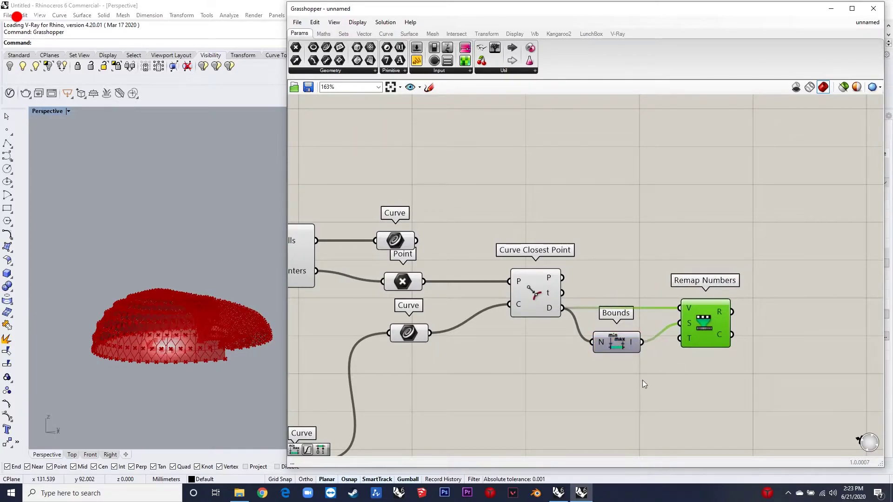
Place a Construct Domain component just below Bounds
double_click(599, 415)
text(construct domain)
click(615, 390)
drag(593, 425, 612, 401)
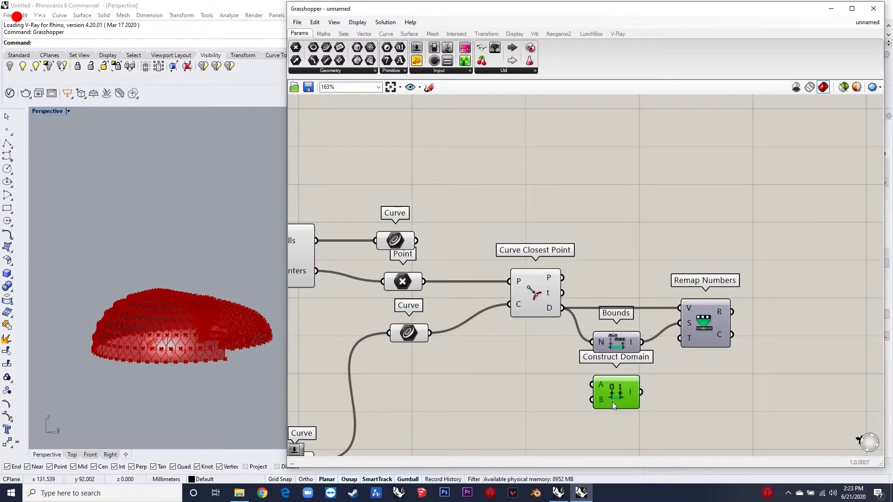
Create number sliders 0.9 and 0.3 as Construct Domain's start and end
double_click(504, 385)
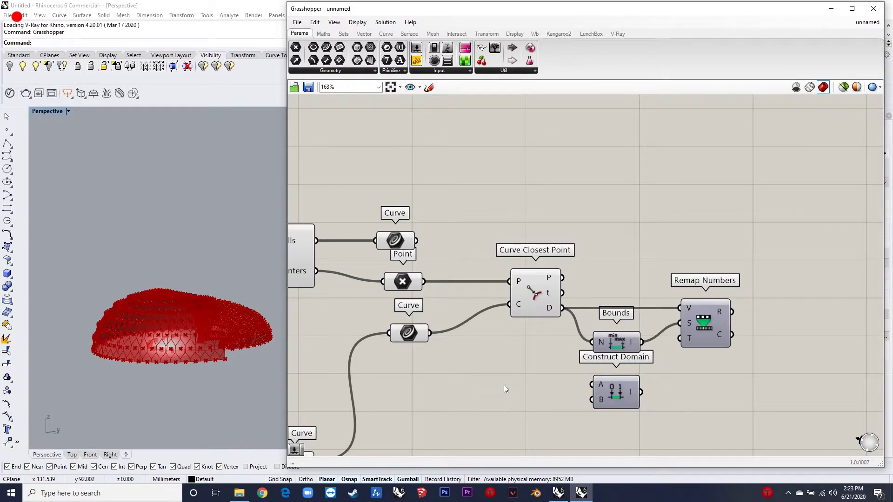
text(0.9)
key(Return)
double_click(513, 411)
text(0.3)
key(Return)
drag(564, 410, 552, 409)
drag(591, 385, 471, 381)
click(695, 261)
scroll(763, 214, down, 5)
scroll(745, 232, up, 4)
right_drag(820, 204, 779, 229)
double_click(769, 229)
text(scale)
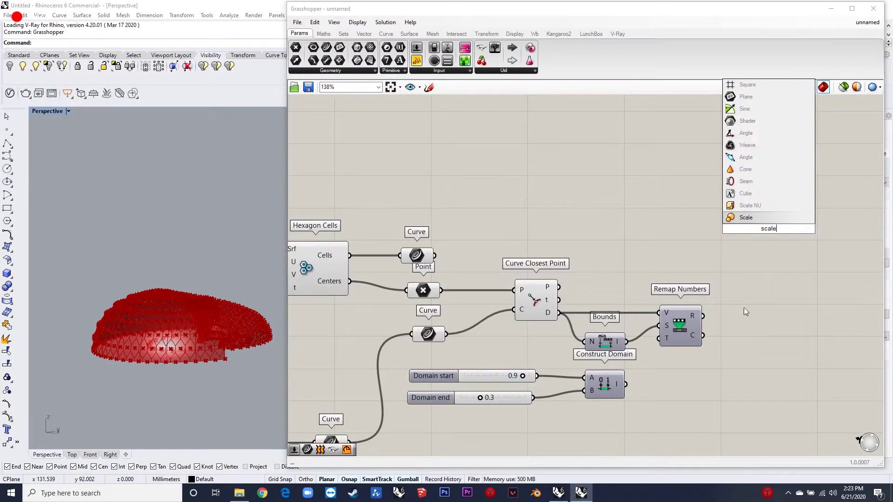
Place Scale with the hexagon cells as geometry, their centres as centres, and remapped values as factor
click(772, 217)
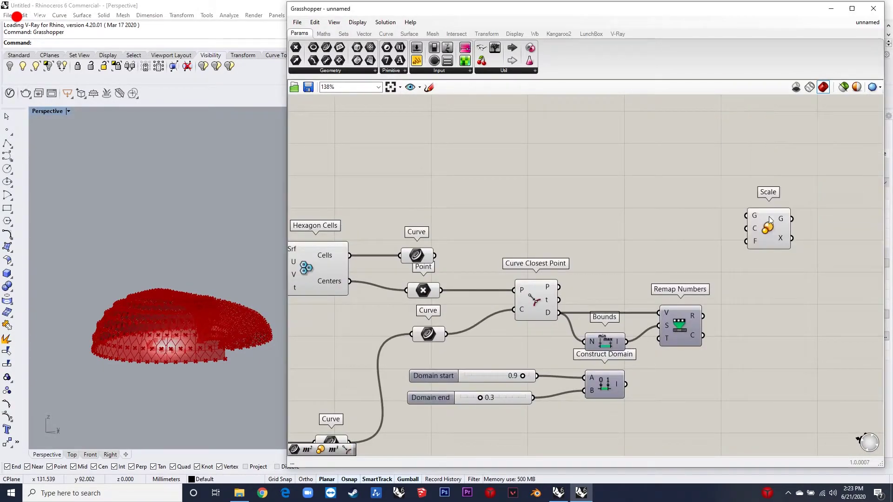
drag(436, 256, 735, 226)
drag(420, 259, 430, 248)
drag(442, 291, 759, 246)
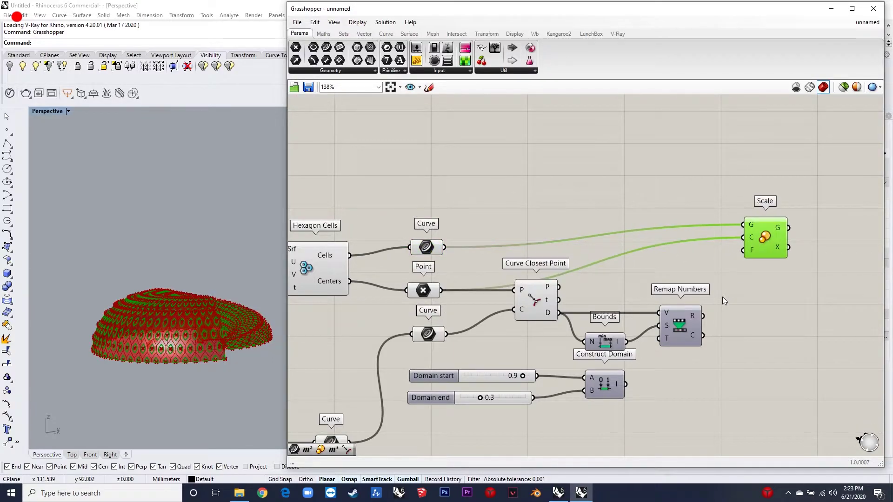
scroll(196, 340, up, 5)
drag(707, 317, 742, 251)
mouse_move(172, 336)
right_down()
mouse_move(186, 326)
mouse_move(212, 379)
mouse_move(173, 340)
mouse_move(144, 335)
mouse_move(182, 336)
mouse_move(187, 328)
right_up()
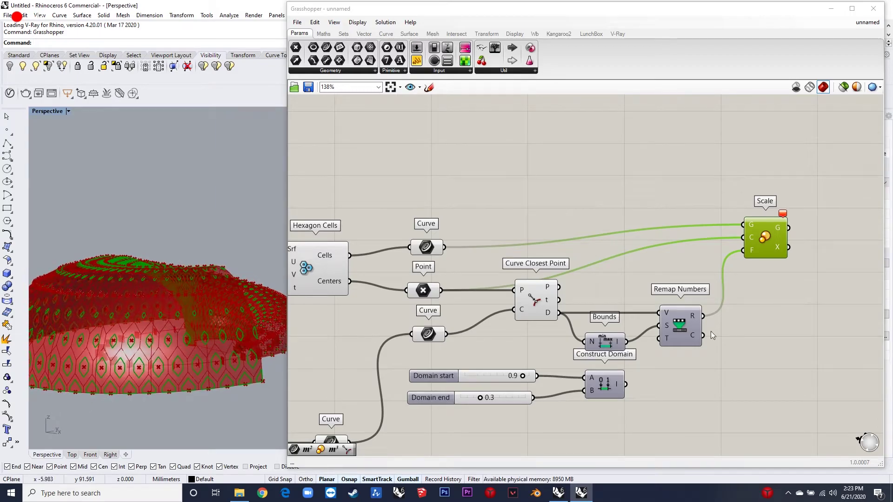
scroll(704, 244, down, 3)
scroll(784, 245, up, 4)
drag(714, 229, 718, 223)
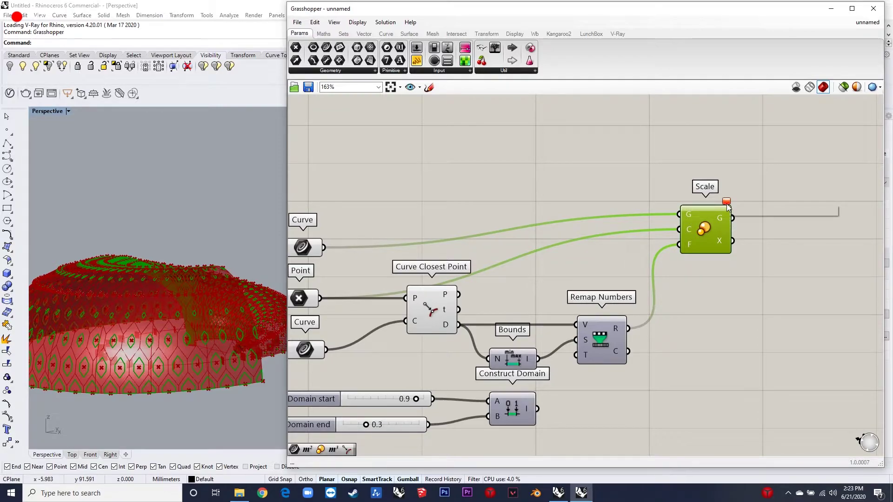
Tidy the canvas by nudging the Point and cells Curve parameters up-right
click(754, 318)
scroll(754, 316, down, 2)
scroll(502, 382, up, 2)
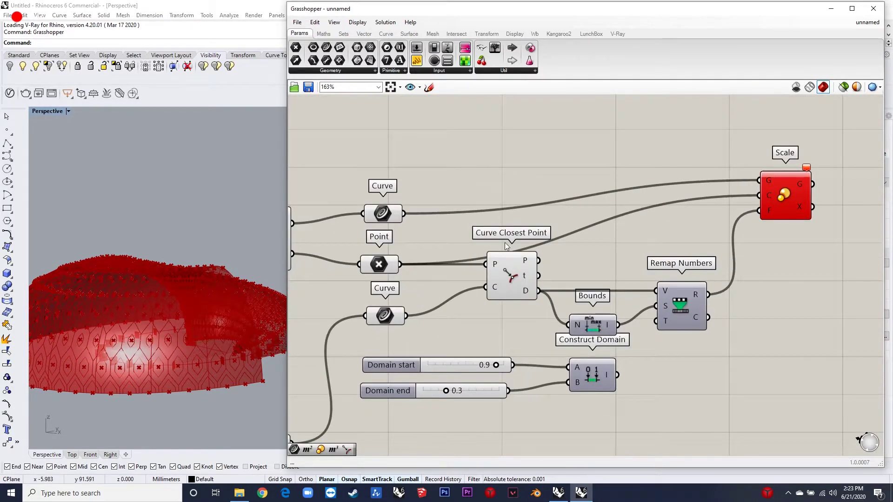
drag(388, 268, 395, 263)
drag(393, 217, 397, 214)
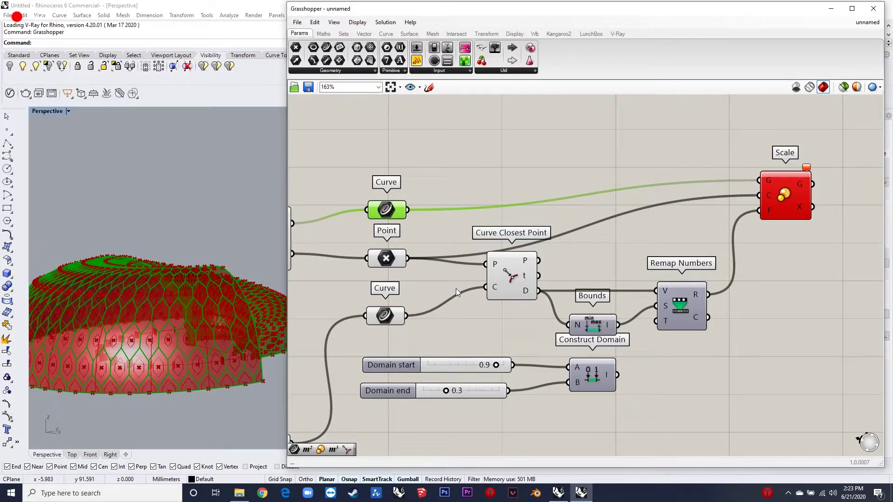
mouse_move(808, 169)
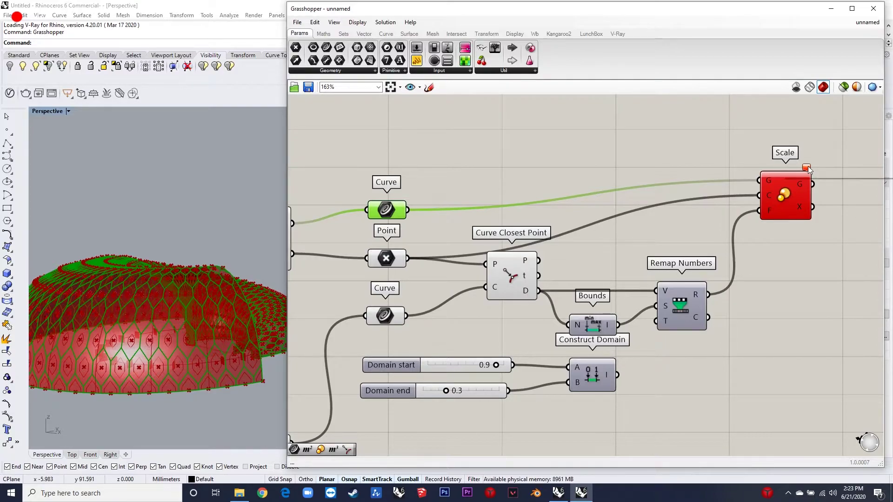
click(659, 367)
Wire the 0.9–0.3 domain into Remap Numbers' target and preview the scaled hexagons
drag(656, 322, 617, 375)
scroll(186, 335, up, 3)
right_drag(186, 336, 205, 352)
scroll(756, 312, down, 5)
scroll(213, 340, down, 2)
scroll(213, 341, down, 4)
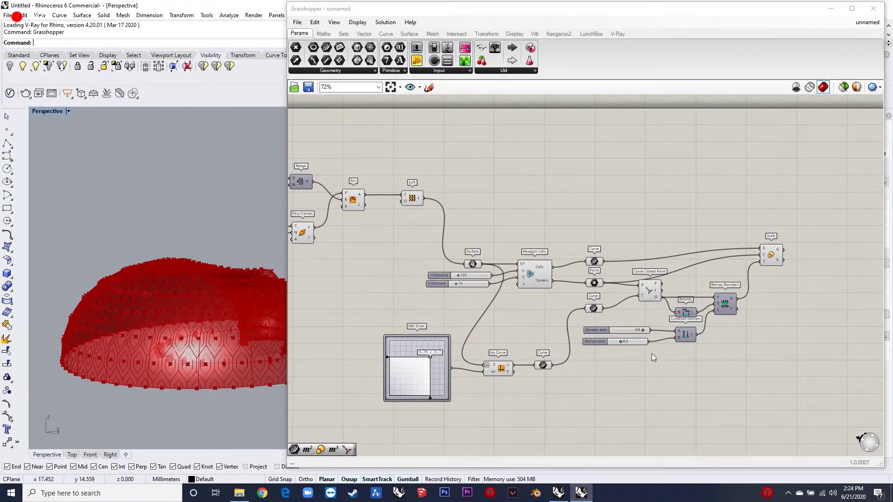
click(771, 257)
scroll(809, 300, up, 2)
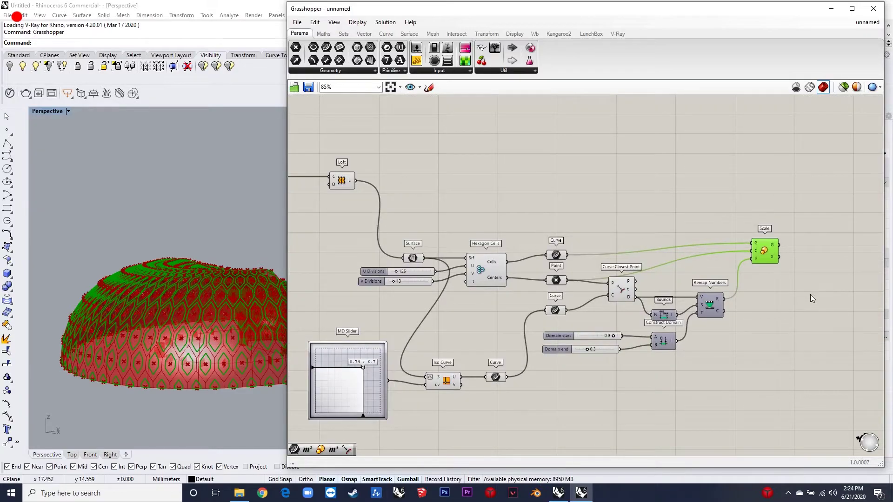
scroll(812, 279, up, 2)
Collect Scale's 882 scaled polyline hexagons in a new Curve parameter
scroll(188, 349, down, 5)
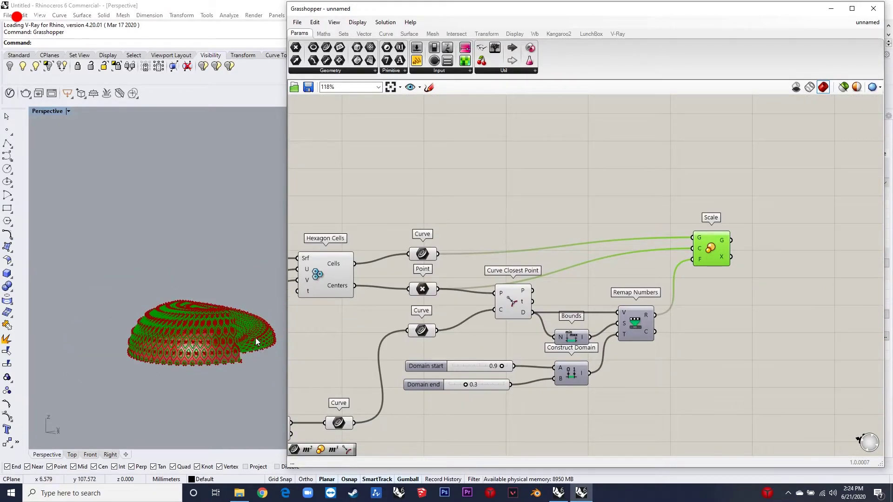
scroll(259, 343, up, 10)
right_drag(260, 343, 240, 364)
scroll(244, 362, down, 4)
scroll(246, 362, down, 8)
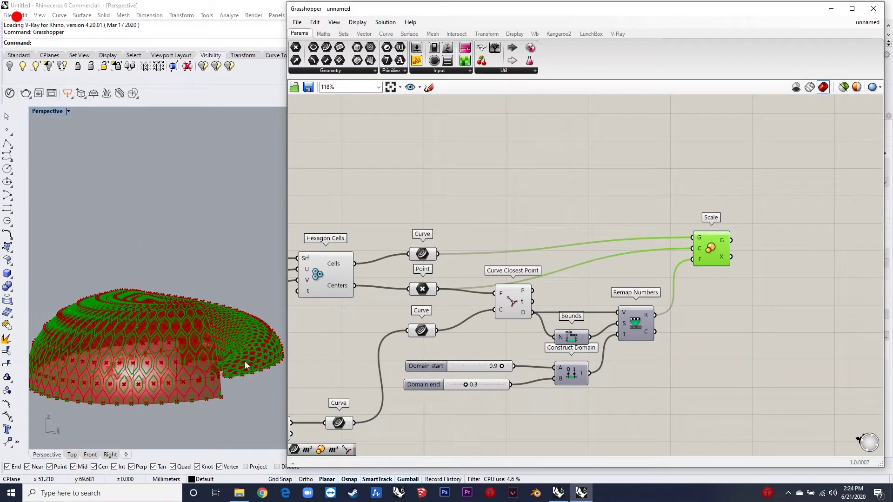
scroll(135, 366, up, 9)
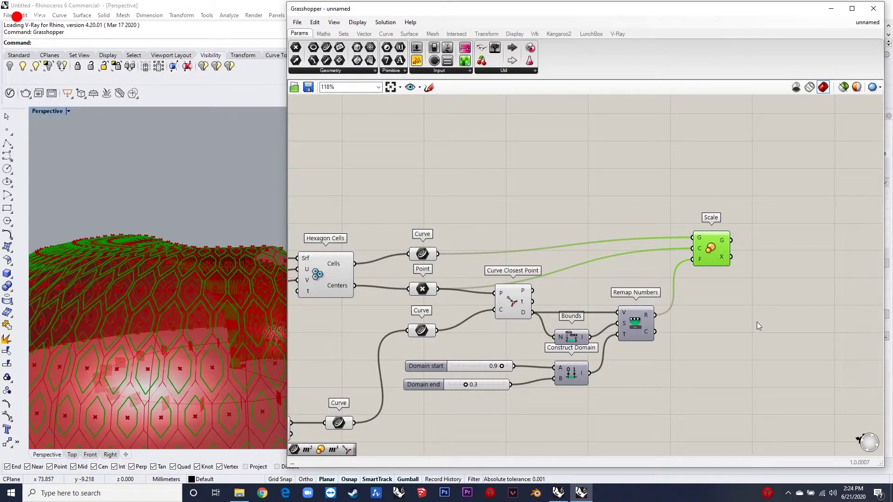
double_click(784, 247)
text(curve)
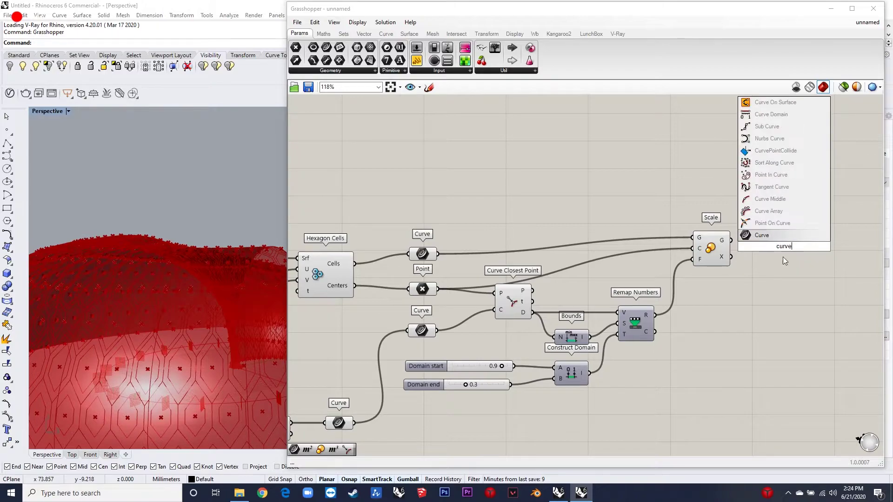
key(Return)
drag(731, 240, 774, 241)
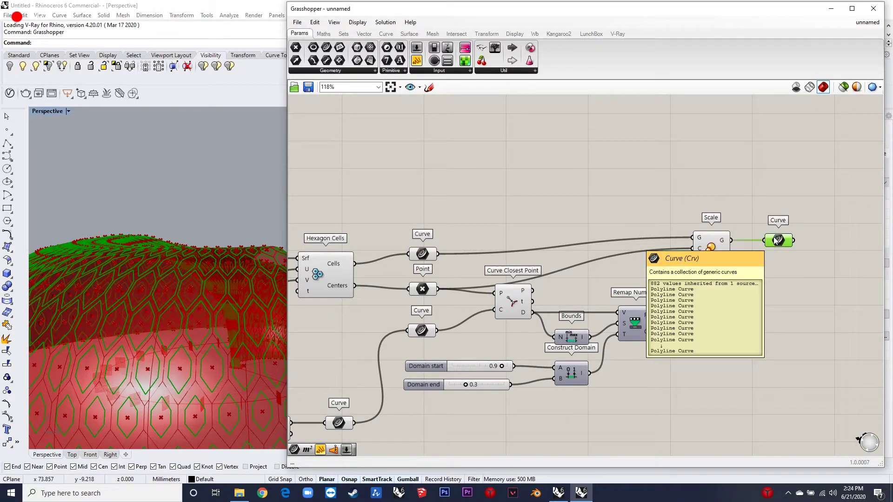
double_click(740, 400)
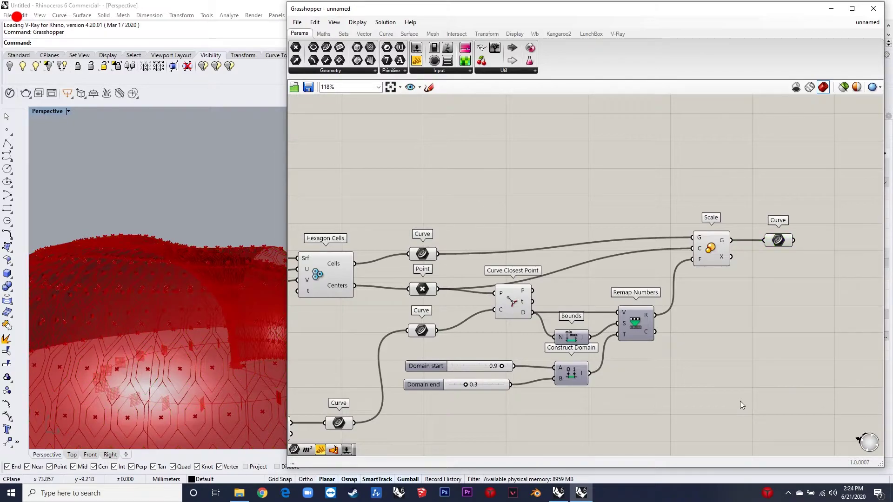
text(point)
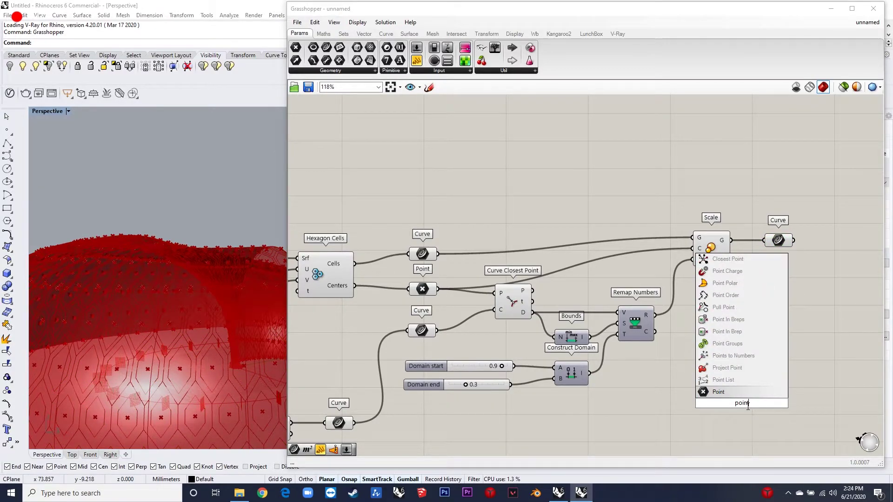
Add a Point parameter and a Surface Closest Point component that takes those points
click(718, 391)
drag(734, 404, 533, 291)
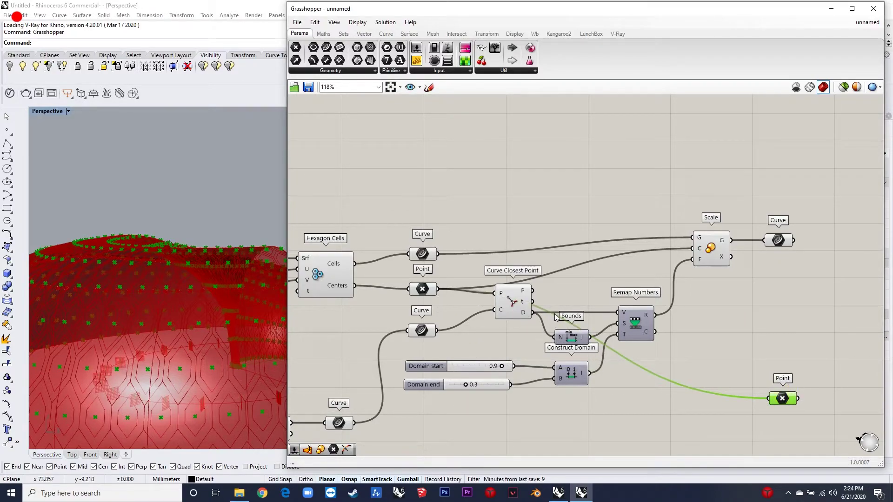
scroll(556, 318, down, 3)
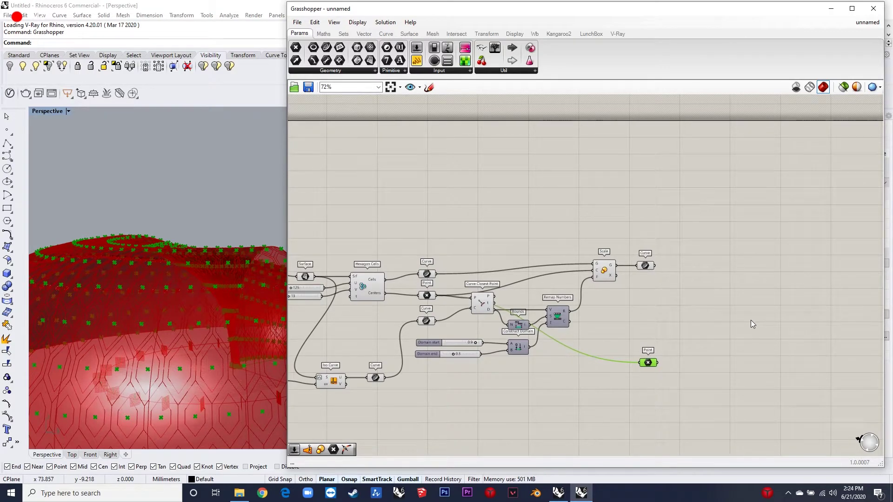
scroll(709, 357, up, 3)
double_click(689, 366)
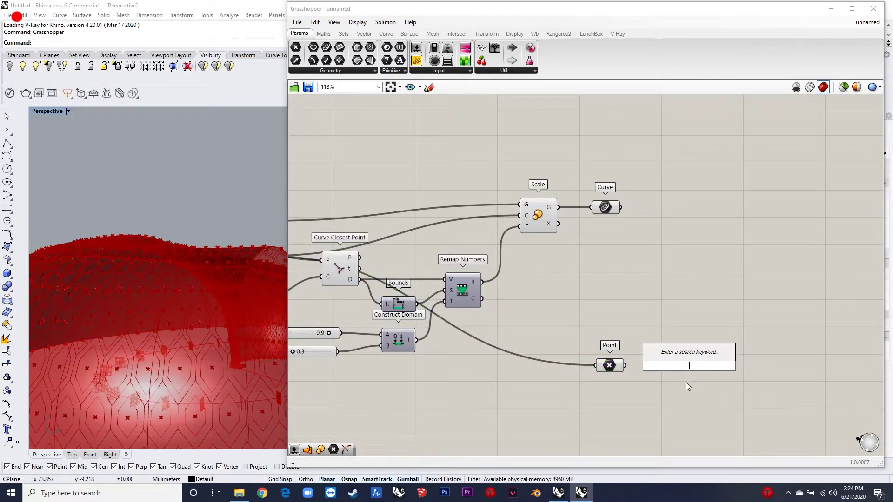
text(s)
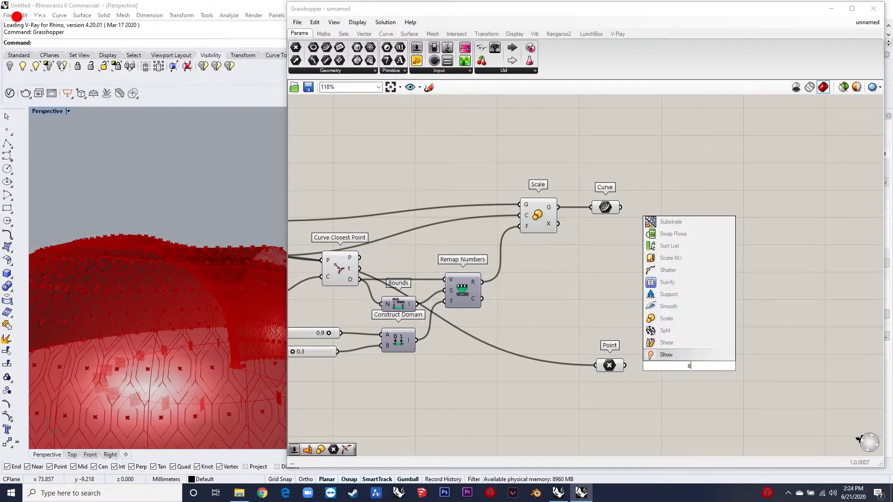
text(urface clsoest point)
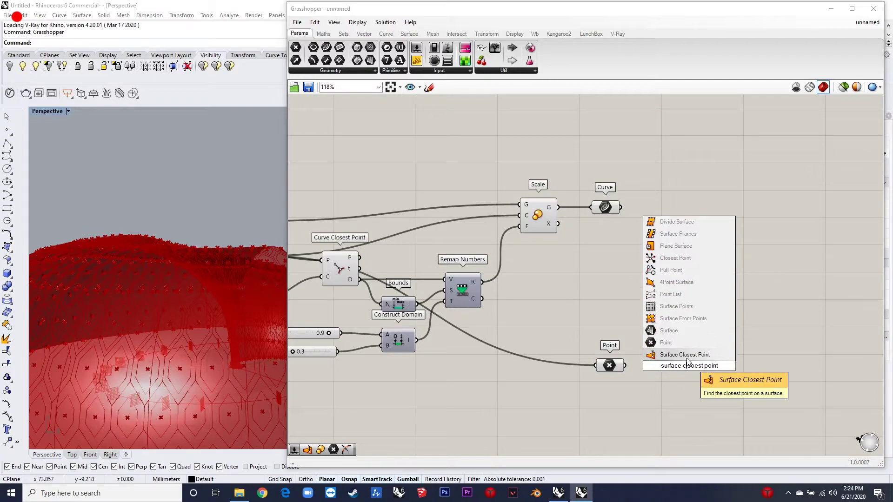
key(Return)
drag(684, 380, 683, 381)
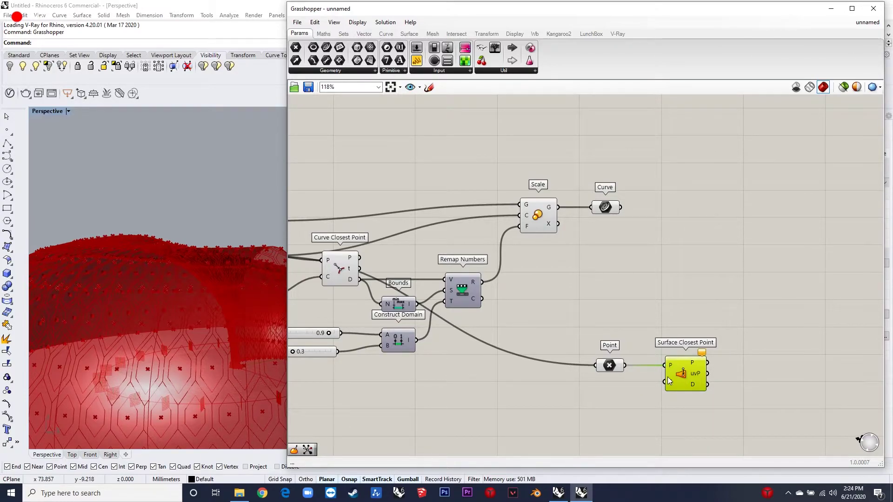
Connect the canopy surface to Surface Closest Point's S input
scroll(668, 377, down, 5)
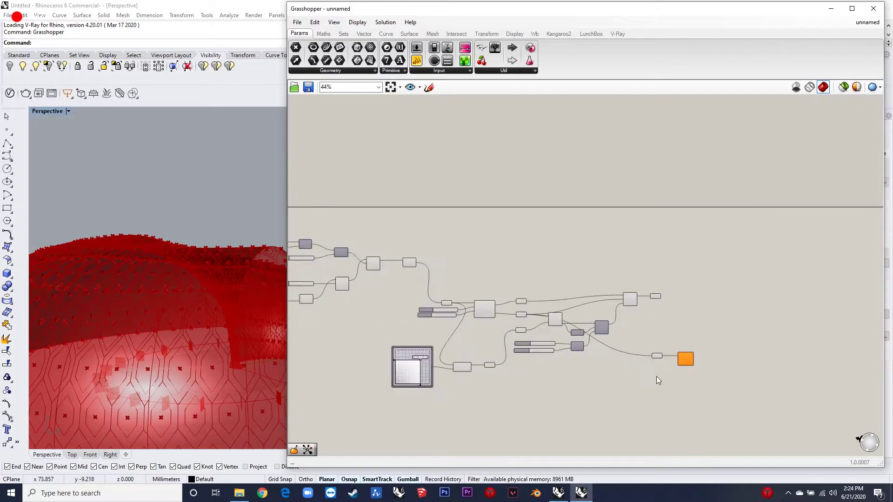
scroll(666, 374, up, 4)
drag(689, 352, 408, 274)
scroll(646, 328, down, 3)
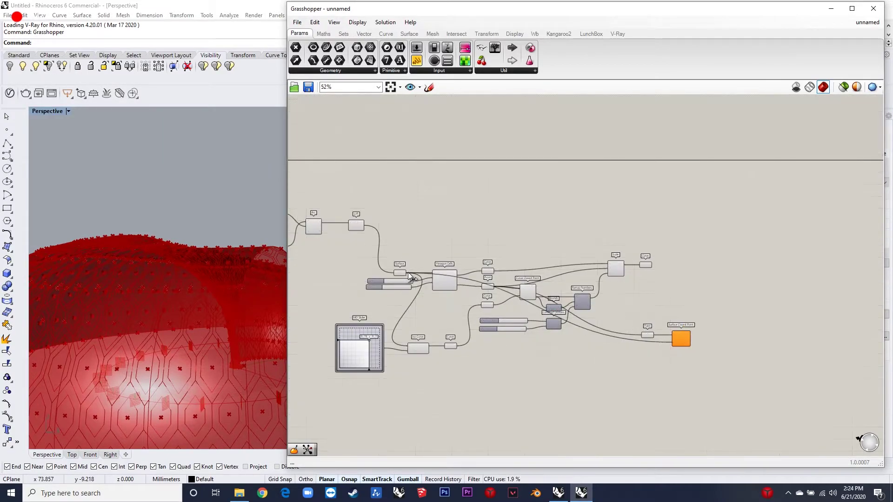
scroll(726, 327, up, 2)
Add Evaluate Surface and feed it the uvP results from Surface Closest Point
double_click(725, 328)
text(ev)
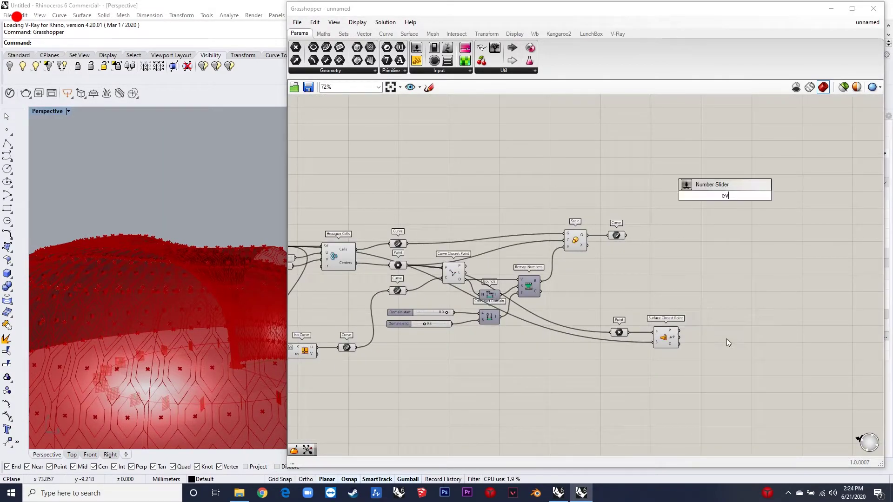
text(aluate surface)
key(Return)
scroll(727, 330, up, 4)
drag(724, 362, 724, 364)
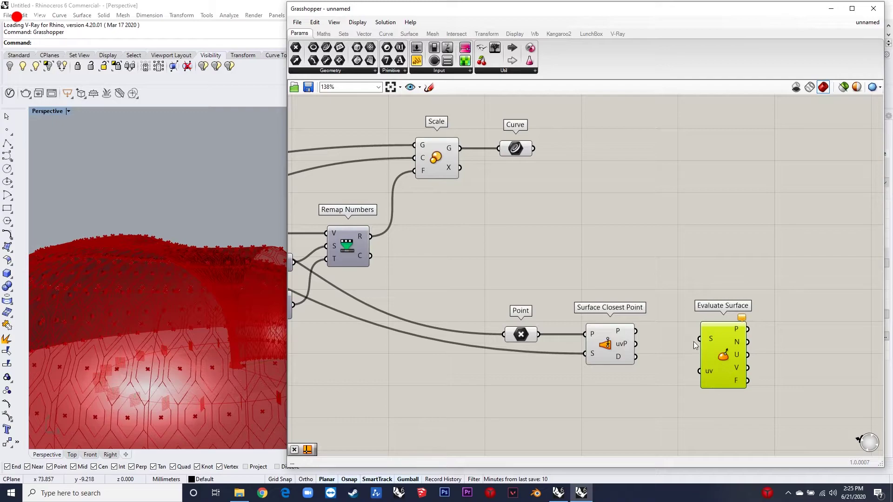
scroll(702, 336, down, 5)
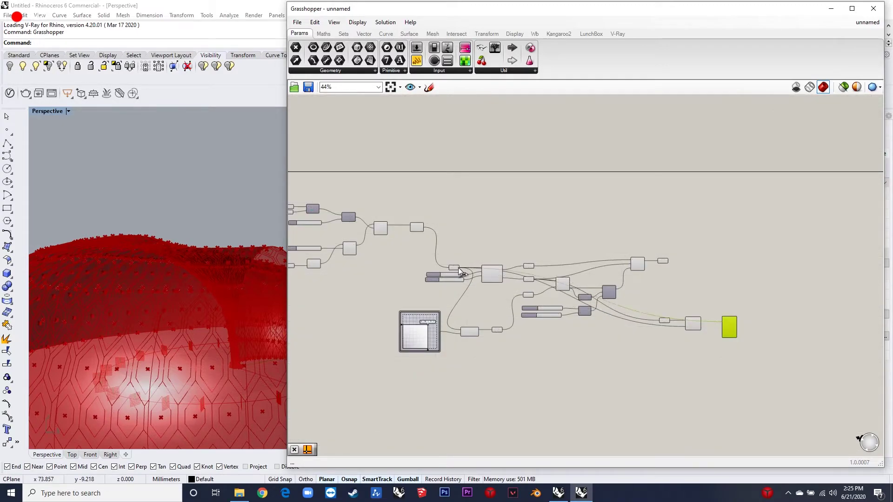
scroll(796, 342, up, 4)
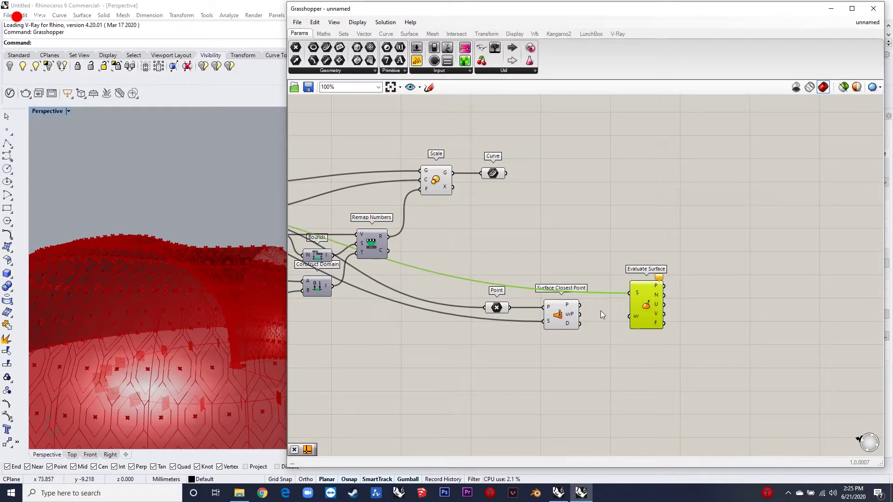
drag(624, 315, 630, 316)
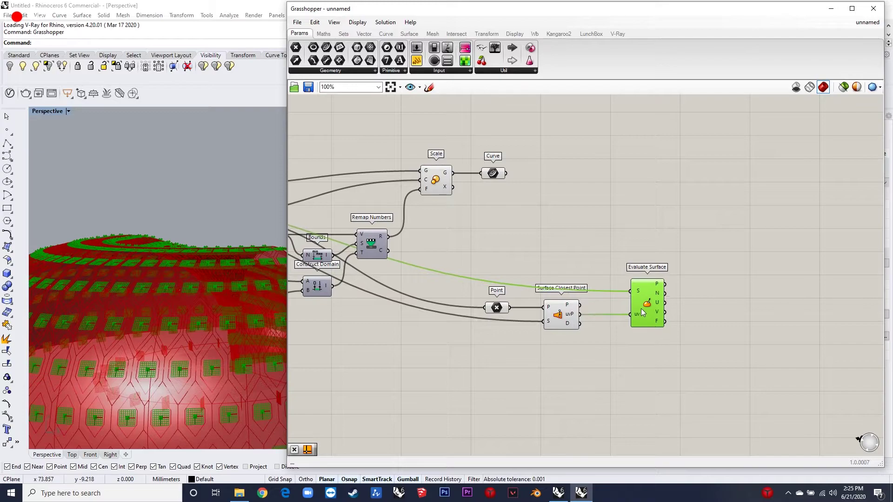
scroll(231, 360, down, 5)
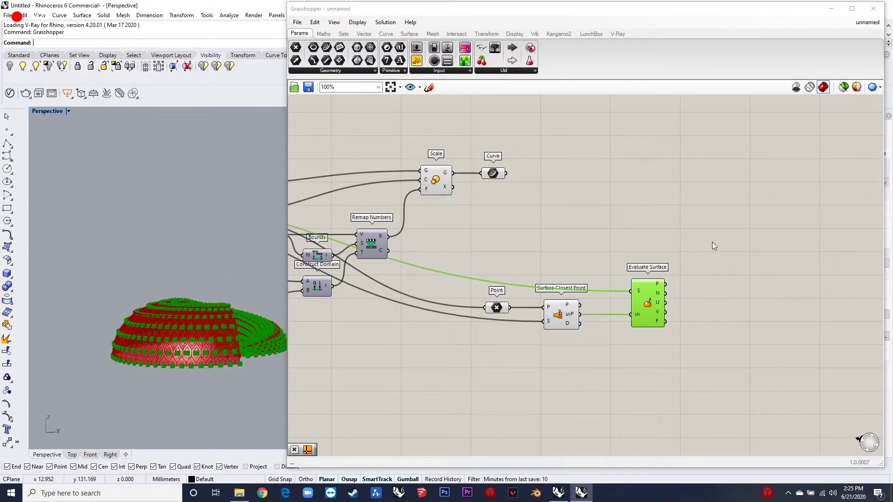
Add Move and Multiplication components beside Evaluate Surface
scroll(715, 248, up, 3)
double_click(707, 274)
text(move)
click(747, 234)
mouse_move(715, 250)
mouse_down()
mouse_move(715, 228)
mouse_move(713, 239)
mouse_up()
double_click(697, 325)
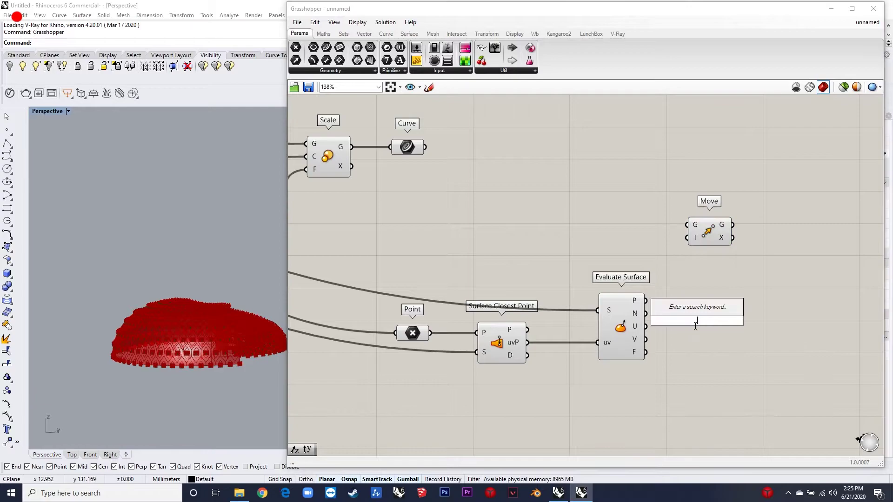
text(multiplpication)
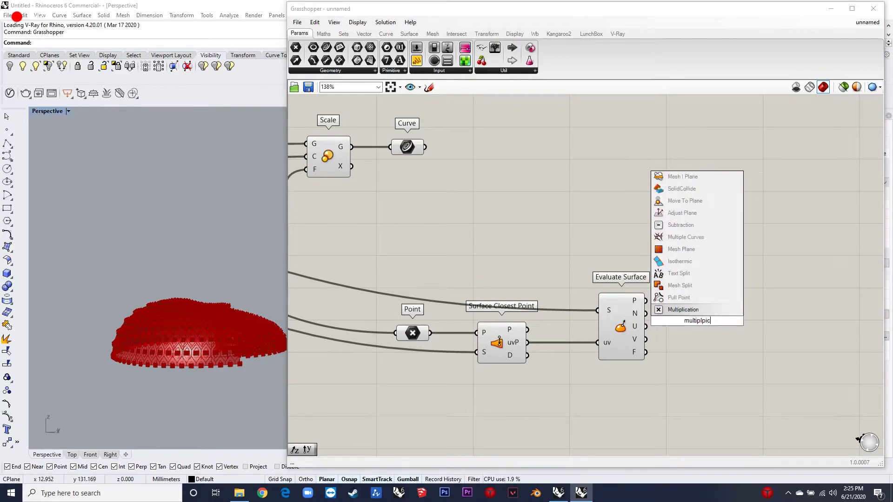
click(704, 311)
drag(716, 235, 788, 243)
drag(696, 323, 740, 309)
Create a number slider set to 6 and change its minimum to -6
click(612, 422)
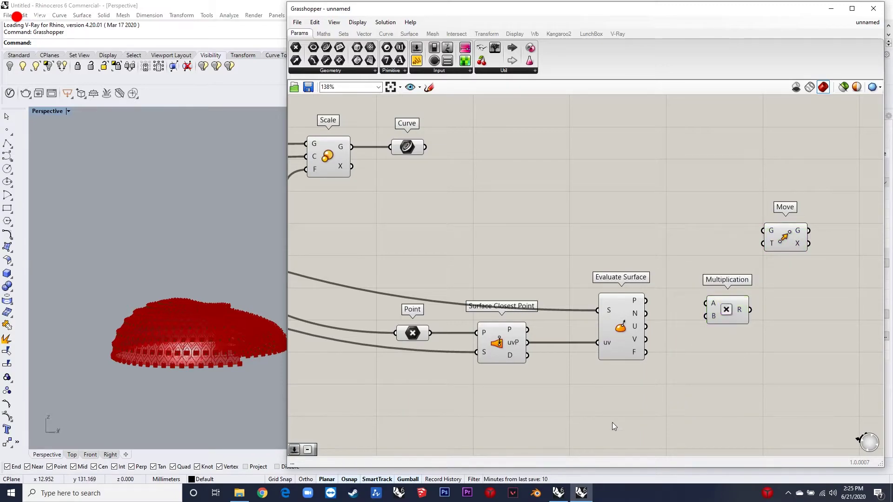
double_click(612, 422)
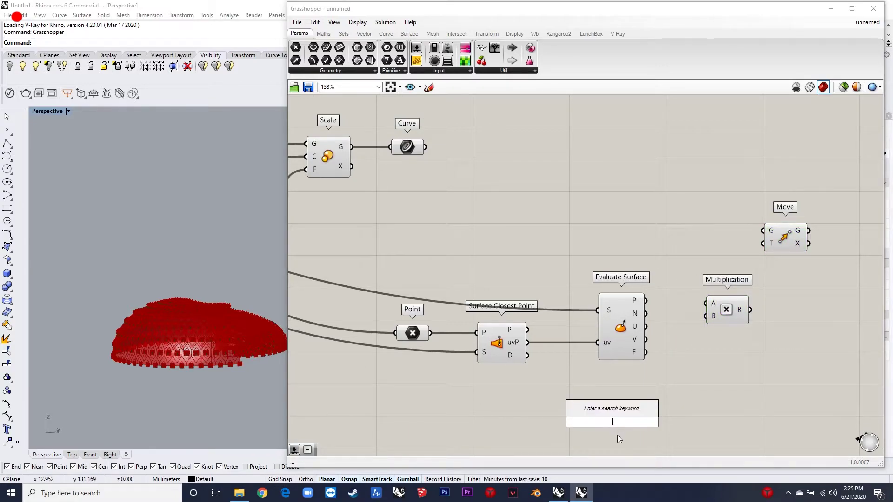
text(-)
key(Return)
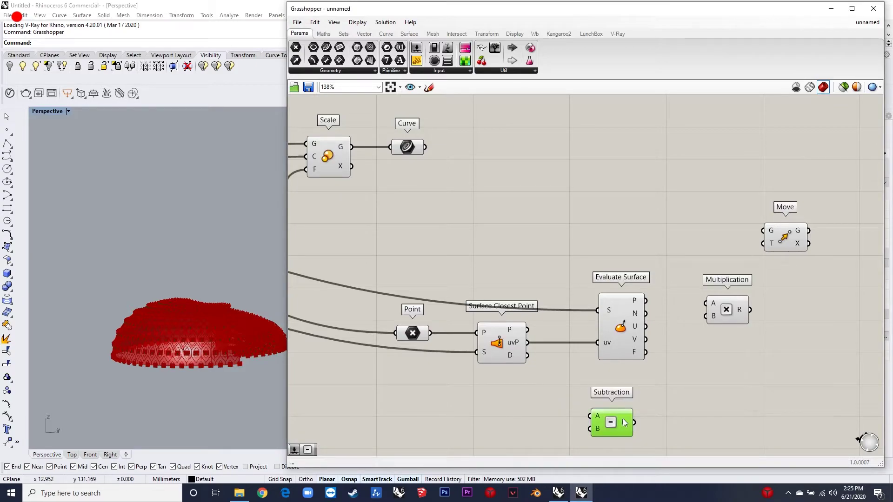
key(Delete)
double_click(622, 419)
text(6)
key(Return)
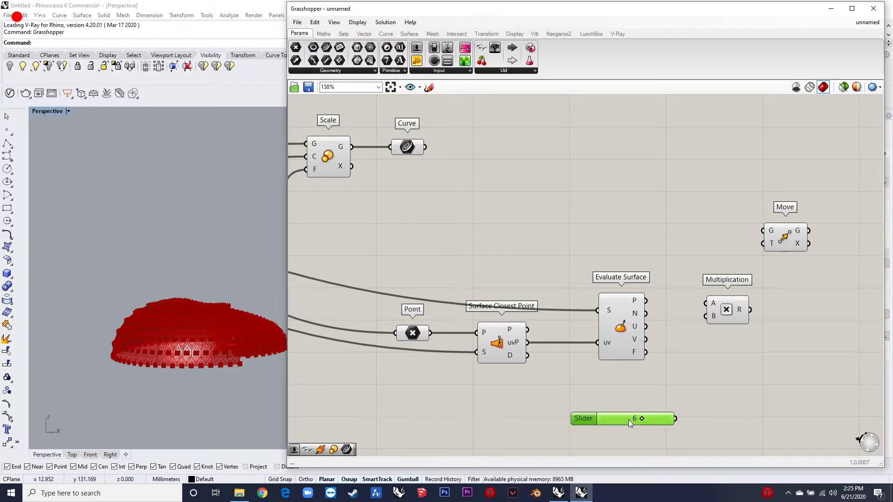
right_click(628, 419)
click(673, 413)
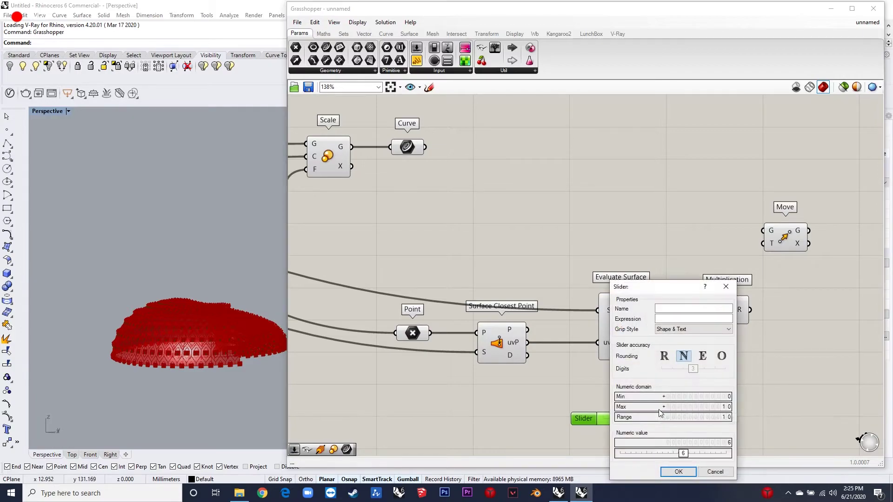
double_click(675, 397)
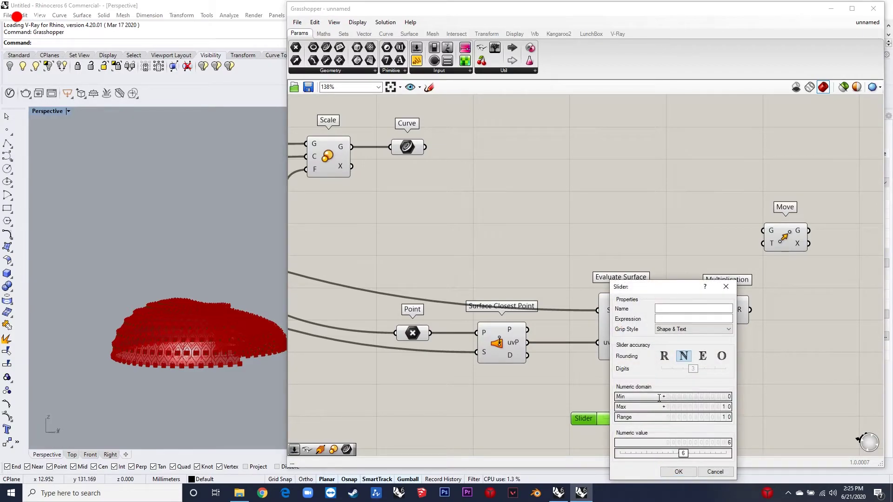
click(679, 471)
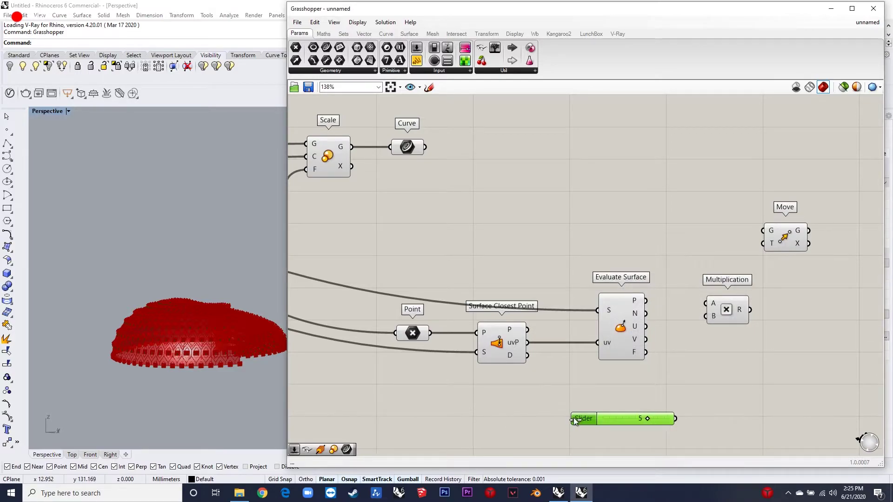
Feed Evaluate Surface's normals into Multiplication with the -6 slider, offsetting the scaled hexagons via Move
drag(627, 418, 646, 314)
drag(730, 312, 623, 187)
scroll(761, 214, down, 5)
scroll(685, 205, up, 3)
scroll(686, 211, up, 4)
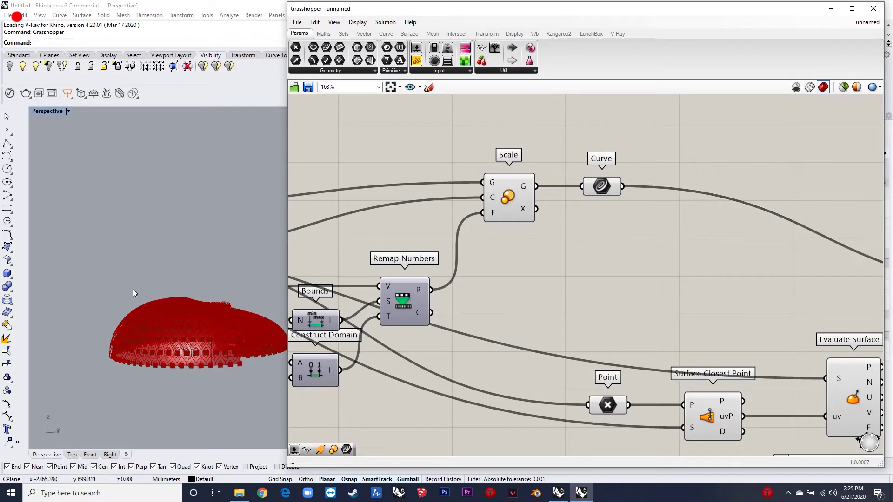
scroll(122, 345, up, 5)
scroll(122, 348, up, 5)
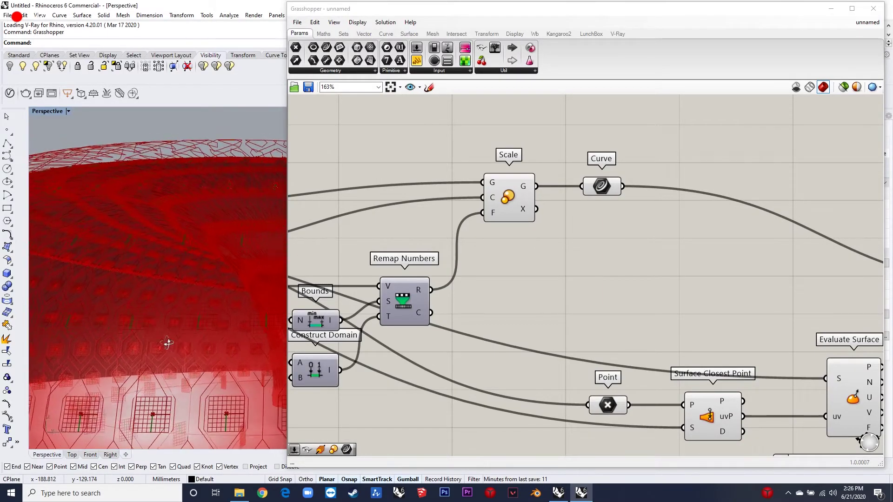
scroll(521, 254, down, 7)
scroll(671, 252, up, 5)
drag(674, 271, 674, 269)
scroll(744, 250, up, 3)
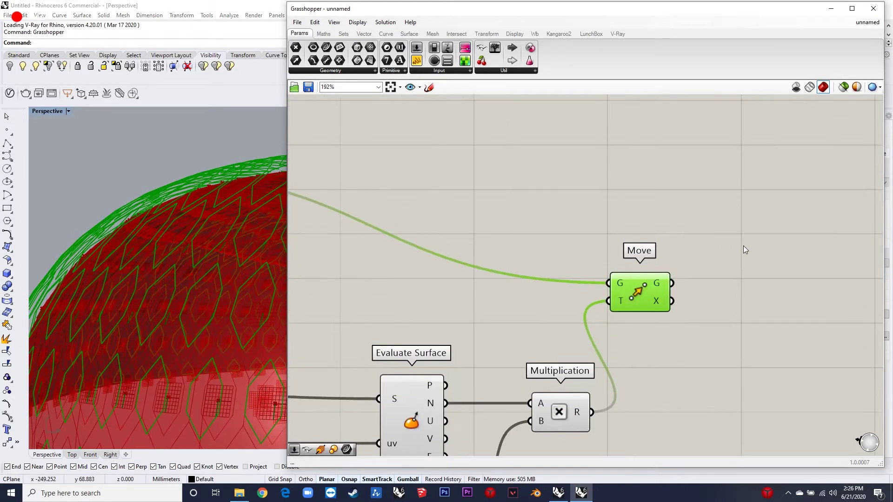
Add a Curve parameter after Move that stores the moved hexagon curves
double_click(733, 286)
text(curve)
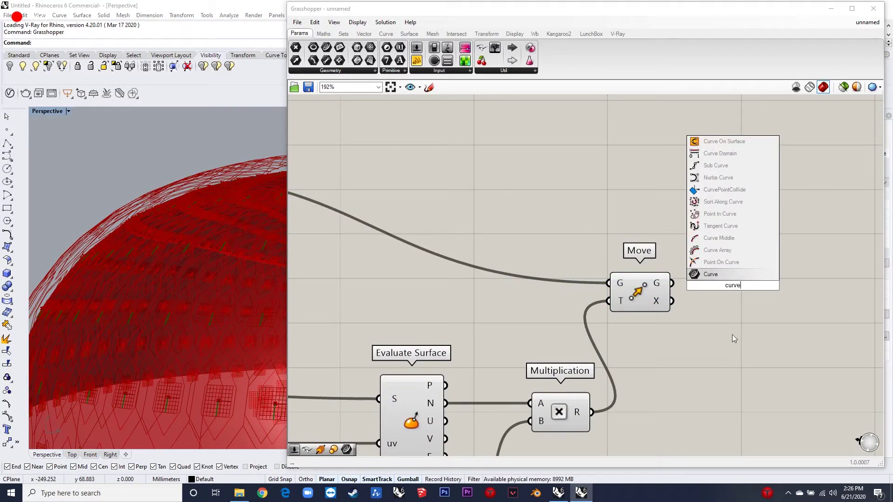
click(723, 274)
drag(690, 288, 709, 286)
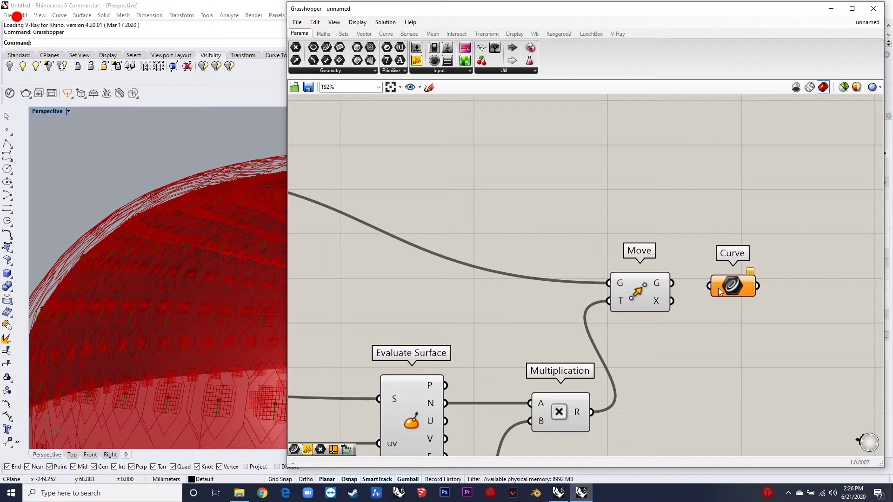
click(739, 286)
scroll(779, 267, down, 3)
scroll(781, 271, up, 3)
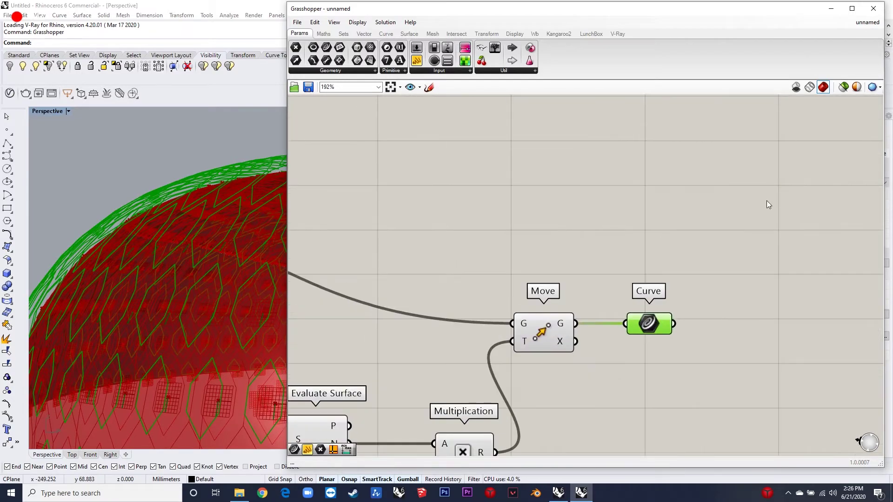
Add a Merge with the scaled curves in D1 and the moved curves in D2
double_click(767, 200)
text(merge)
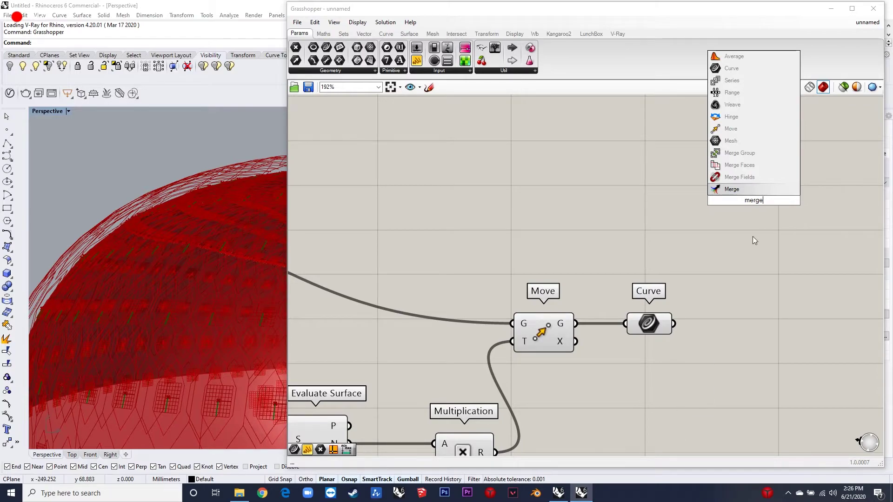
click(732, 189)
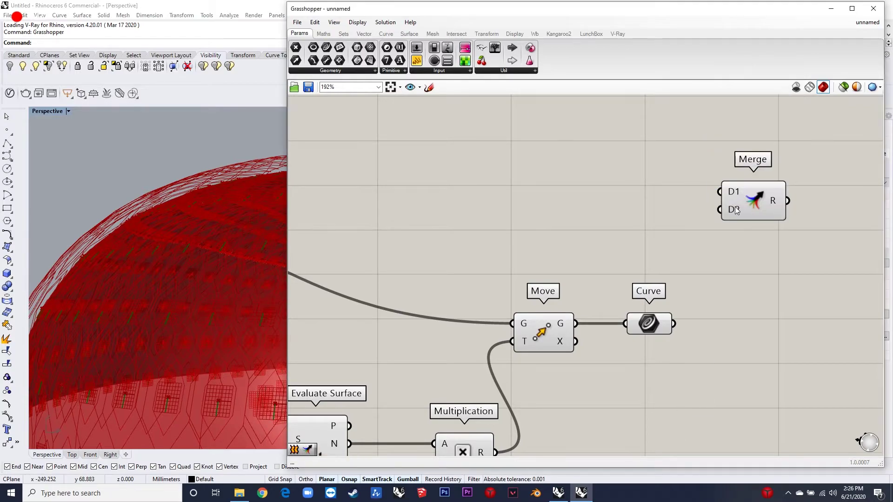
drag(677, 322, 722, 224)
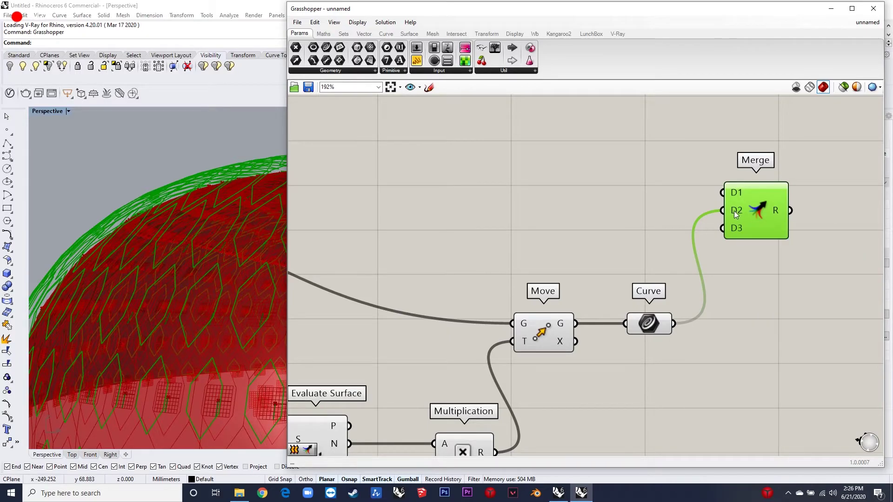
drag(722, 193, 342, 260)
scroll(782, 225, down, 8)
scroll(699, 214, up, 6)
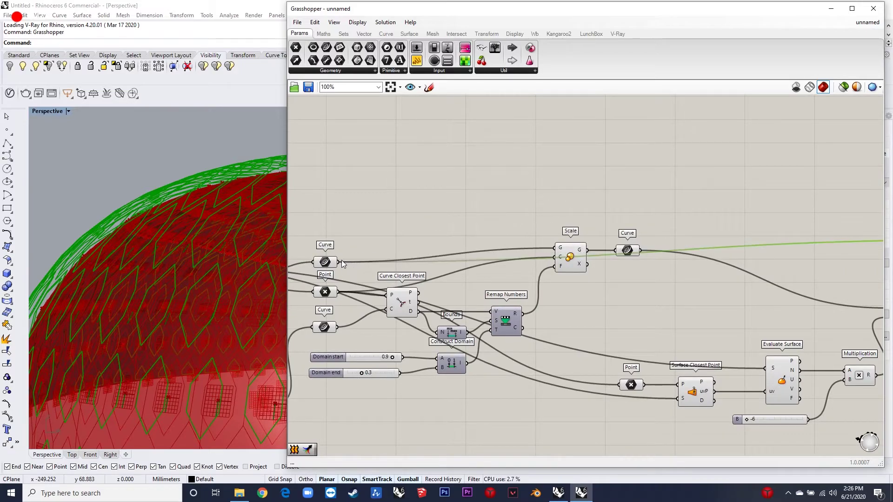
scroll(704, 261, down, 2)
scroll(762, 255, up, 5)
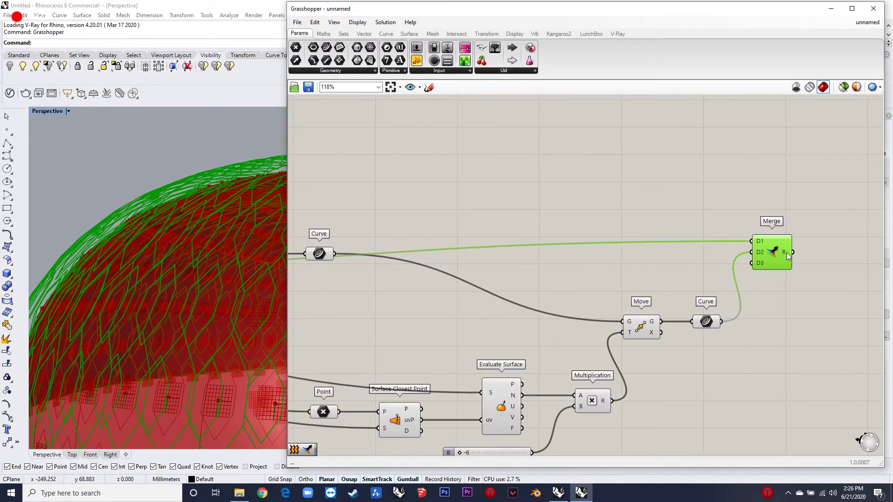
drag(762, 256, 775, 252)
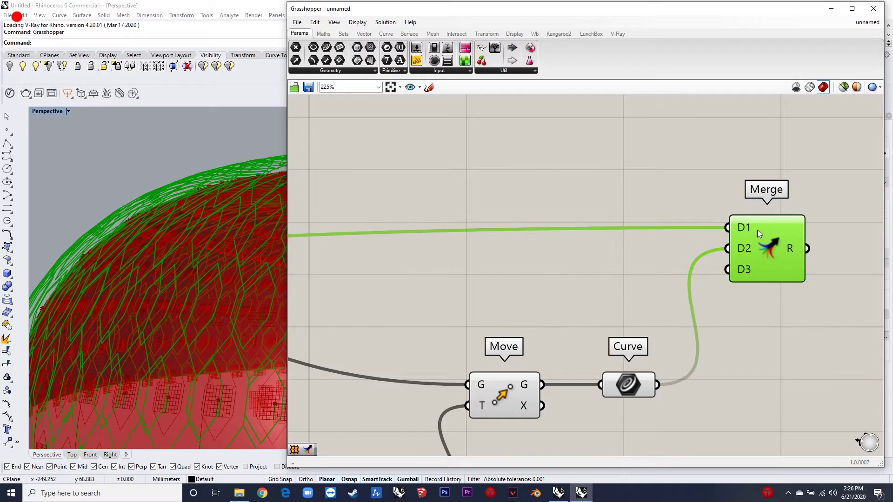
Graft both Merge inputs, D1 and D2, so each hexagon pairs with its copy
right_click(749, 227)
click(777, 308)
right_click(739, 239)
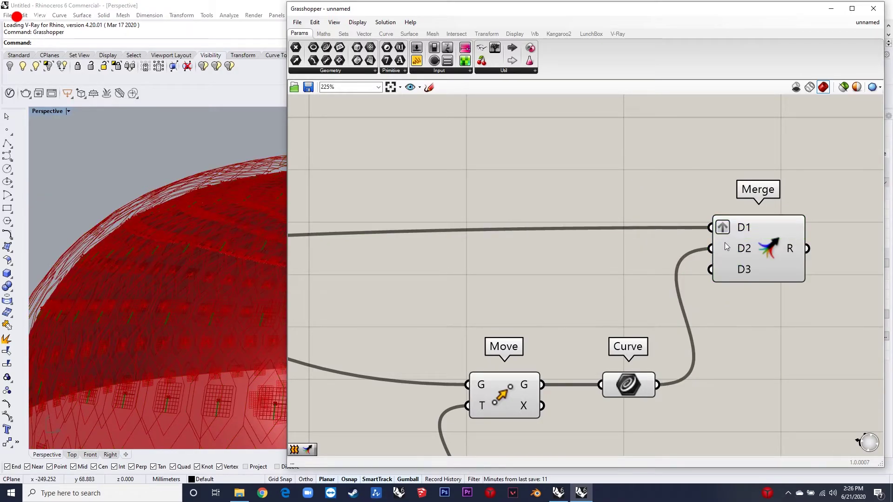
right_click(723, 242)
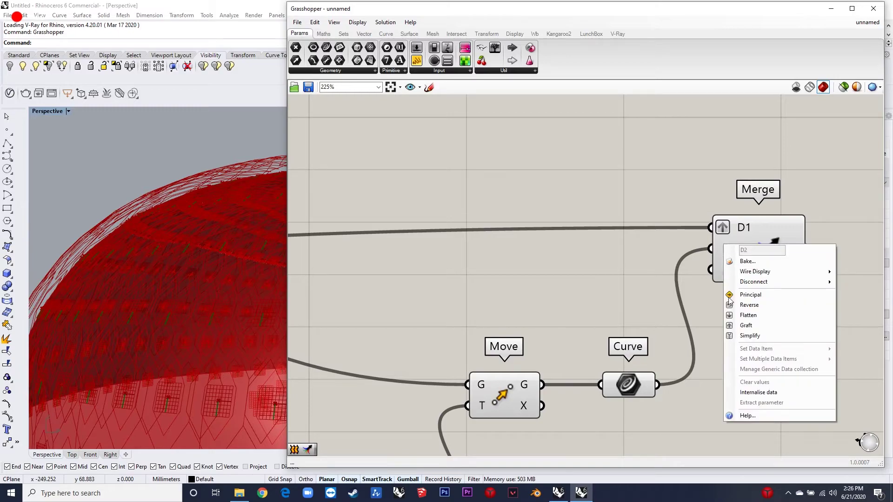
click(753, 312)
drag(751, 253, 761, 255)
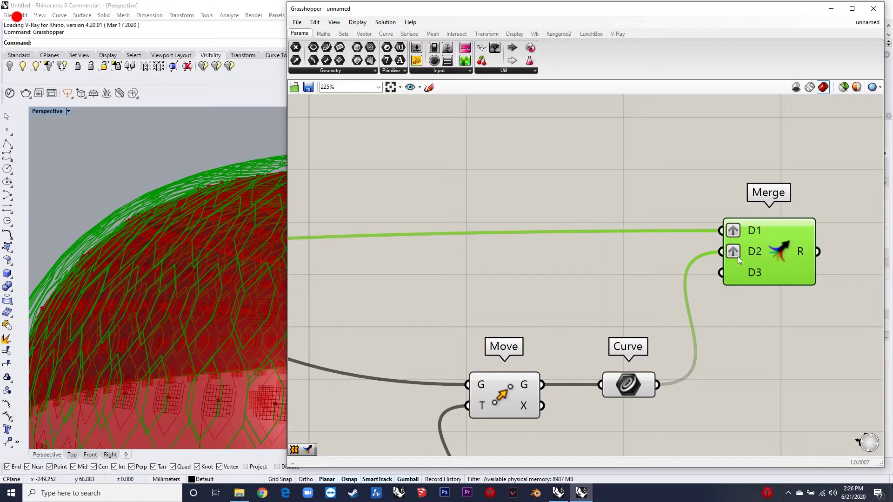
scroll(740, 255, down, 5)
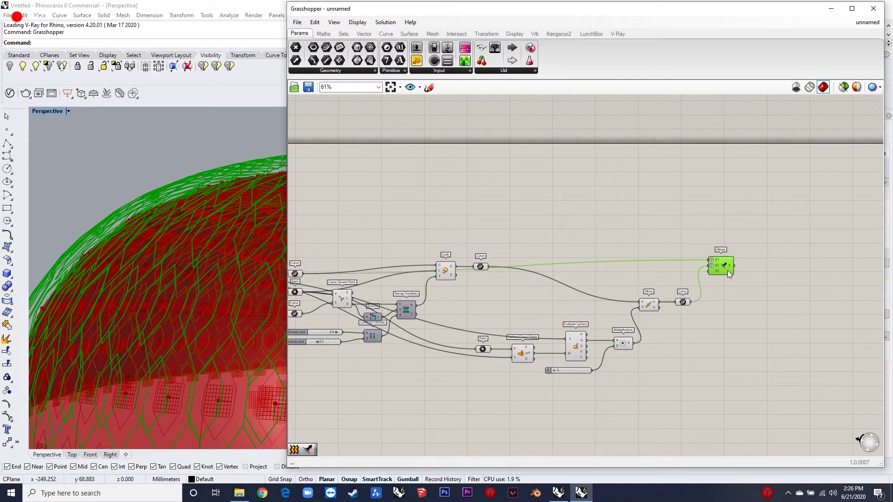
scroll(762, 227, up, 4)
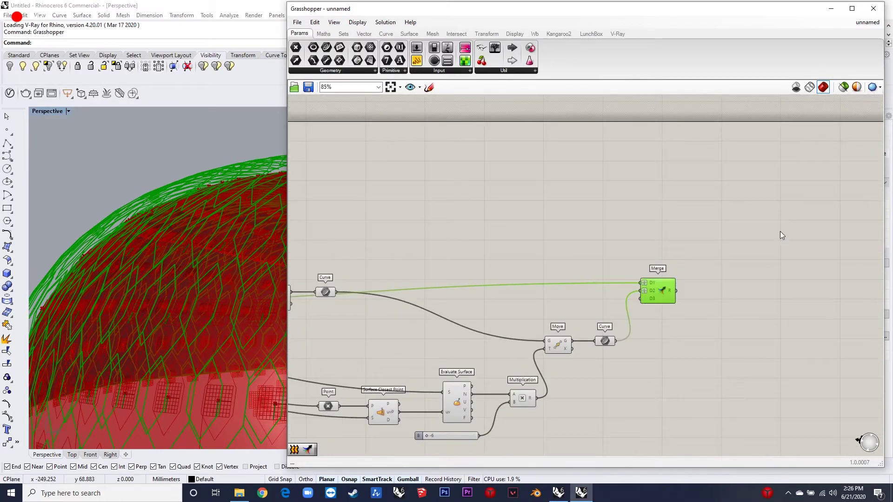
Loft the merged hexagon pairs into thickened cell frames with a Loft component
double_click(686, 307)
text(loft)
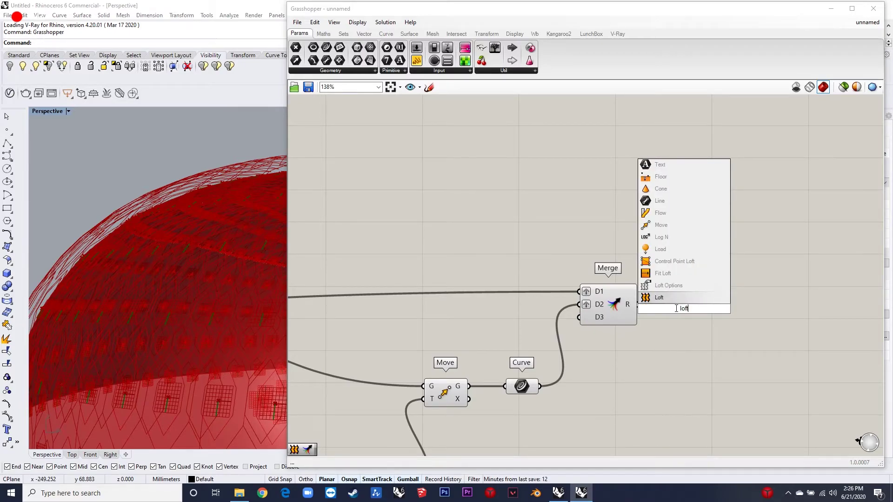
key(Return)
drag(638, 304, 664, 303)
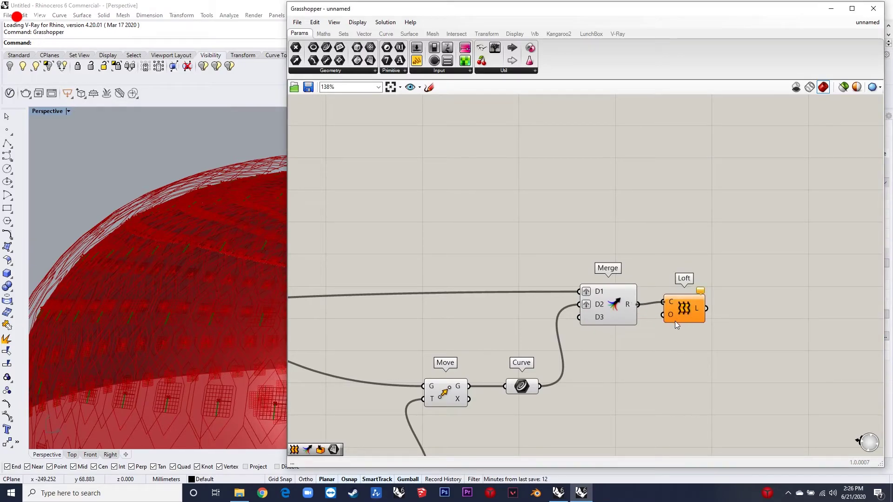
scroll(166, 294, down, 10)
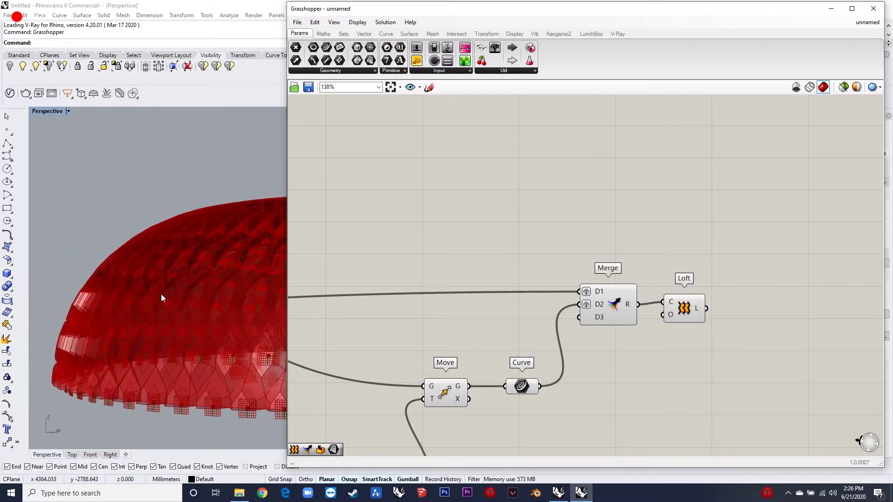
scroll(152, 304, up, 10)
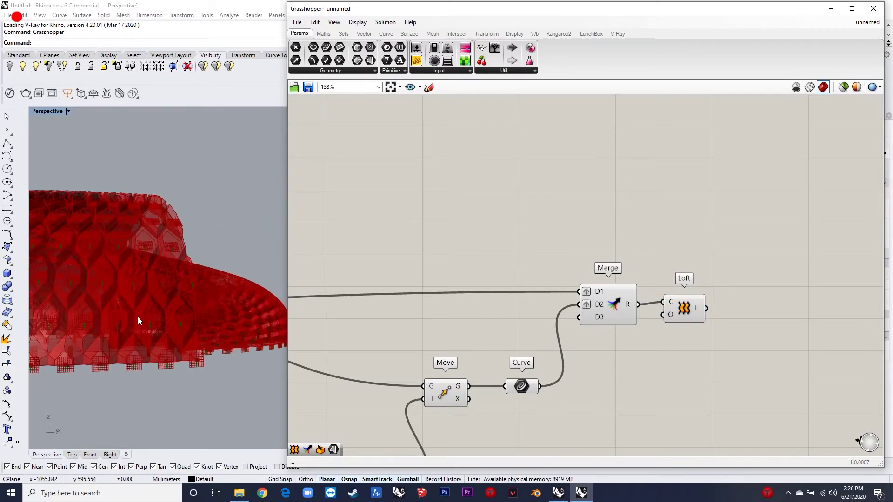
mouse_move(163, 335)
right_down()
mouse_move(159, 355)
mouse_move(193, 359)
mouse_move(158, 354)
mouse_move(148, 338)
right_up()
click(684, 308)
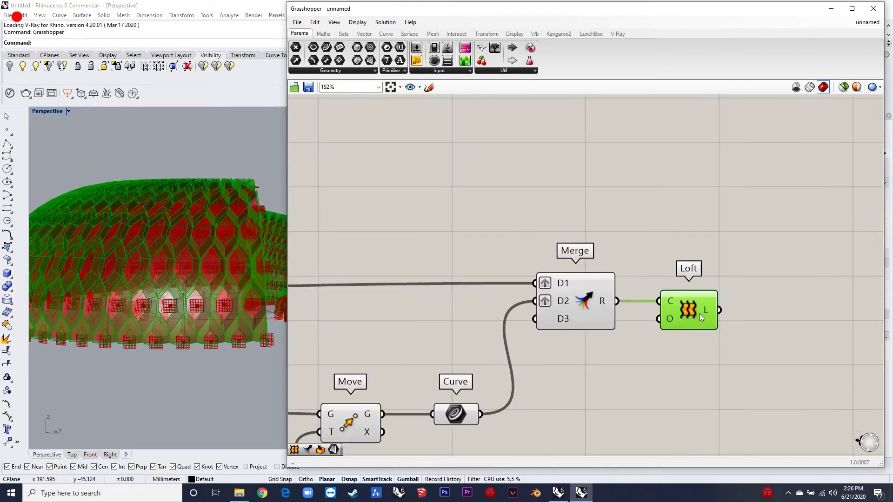
scroll(714, 307, down, 5)
scroll(712, 316, down, 2)
Disable preview for every component in the definition
drag(706, 383, 323, 261)
middle_click(324, 263)
click(356, 234)
right_drag(251, 275, 202, 306)
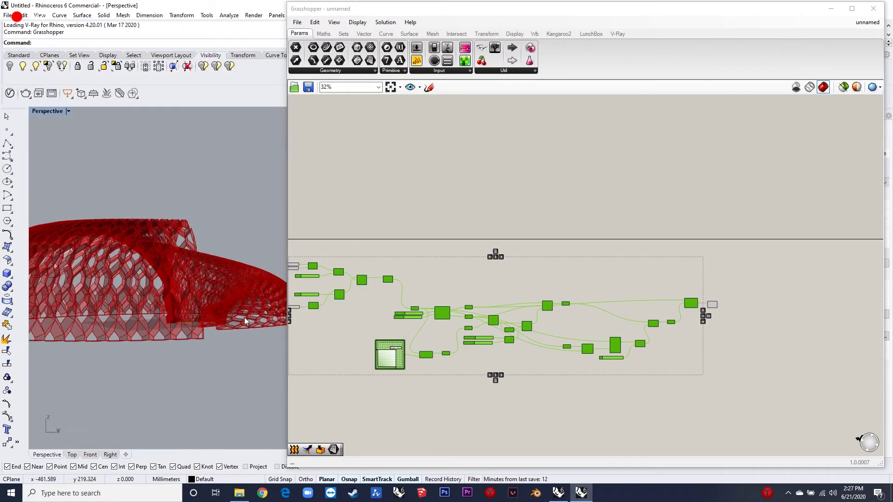
Place a Pipe component below the moved Curve parameter
click(765, 393)
scroll(682, 378, up, 7)
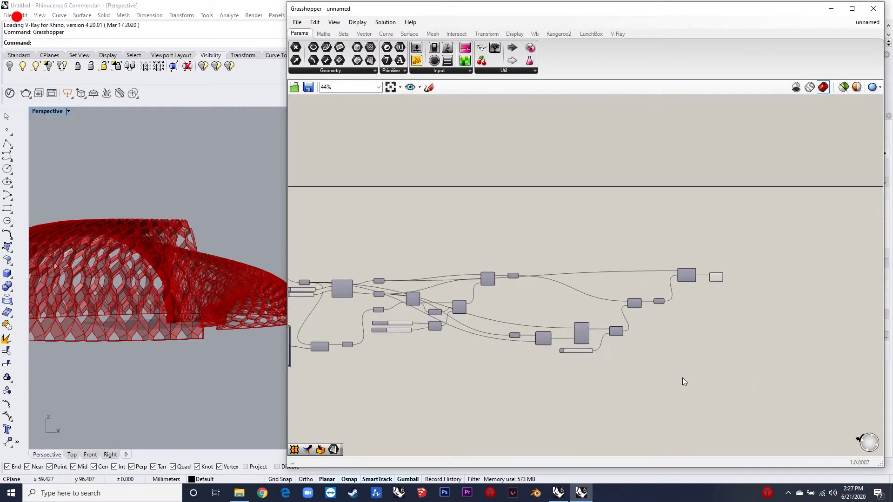
double_click(721, 303)
text(pipe)
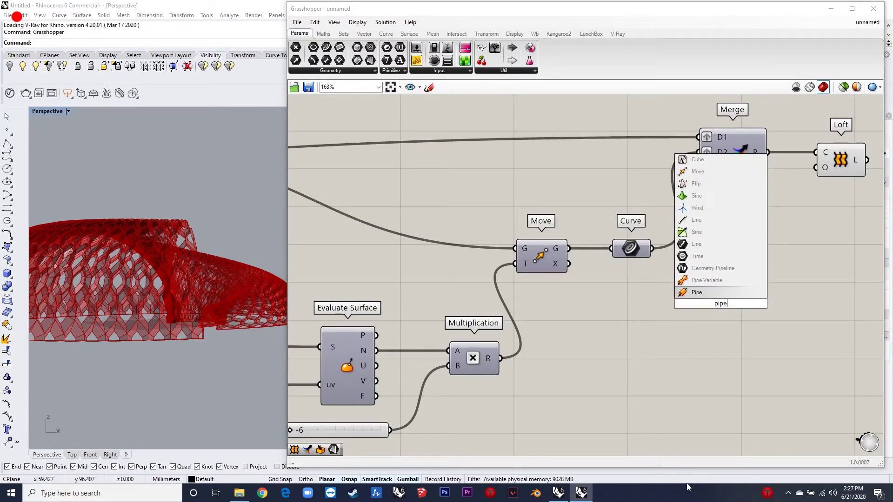
click(721, 279)
drag(738, 314, 806, 342)
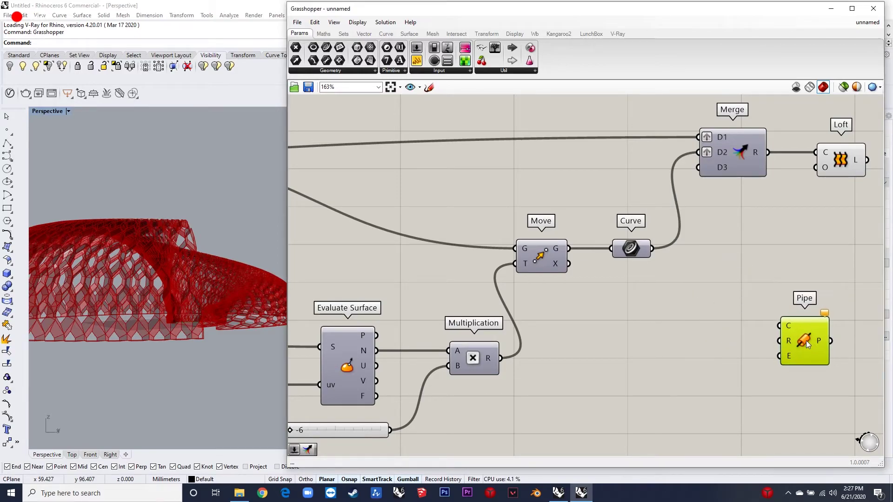
Feed a 0.1 number slider into Pipe's radius and the offset hexagon curves into Pipe
double_click(690, 344)
text(0.1)
key(Return)
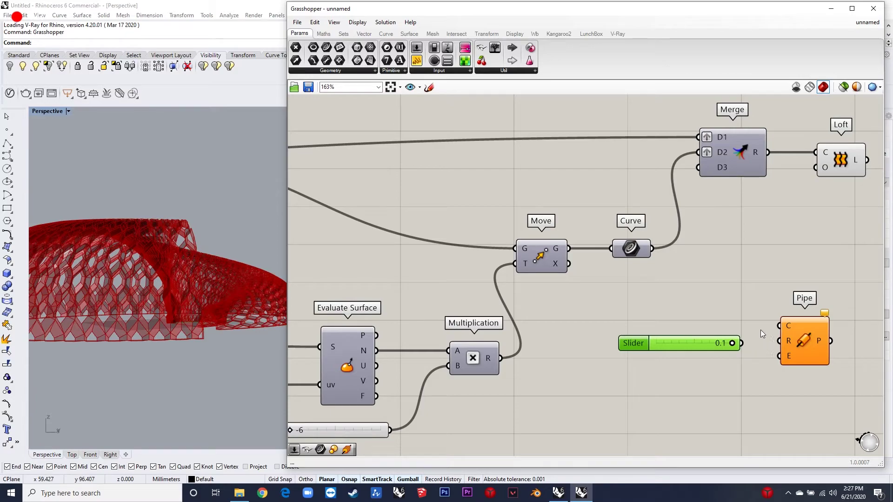
drag(741, 343, 652, 248)
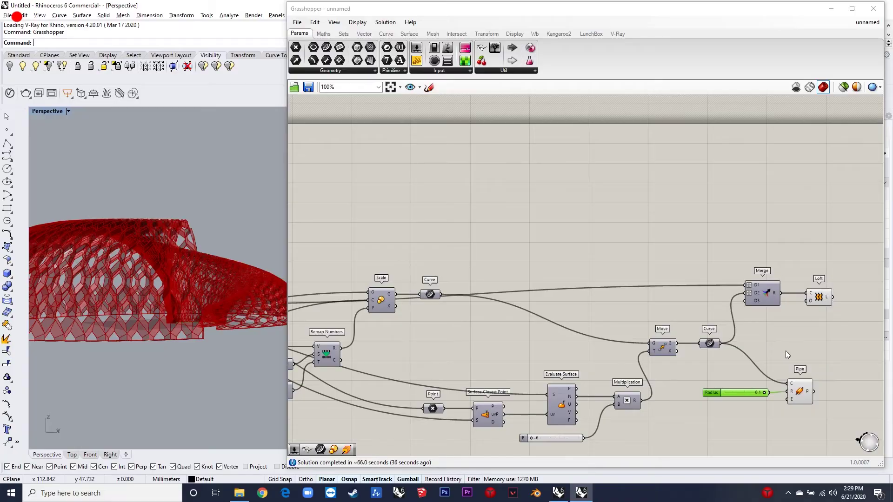
scroll(738, 361, down, 1)
click(741, 362)
scroll(742, 363, down, 3)
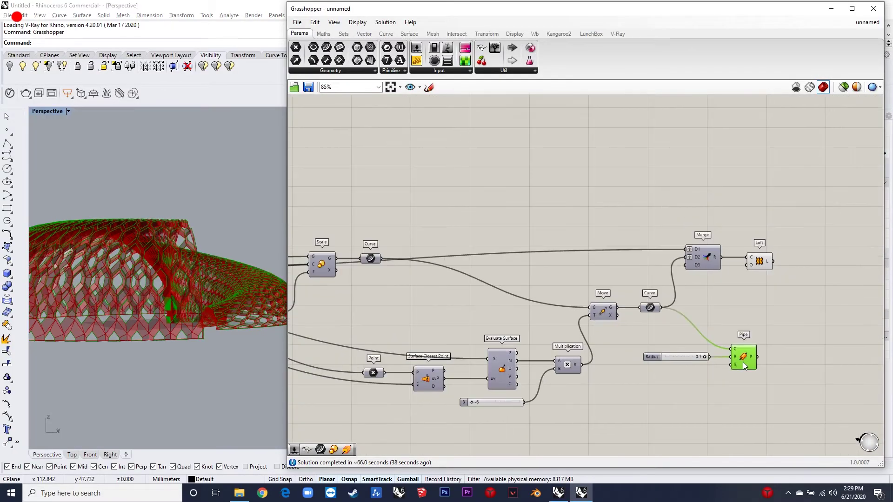
scroll(530, 333, up, 5)
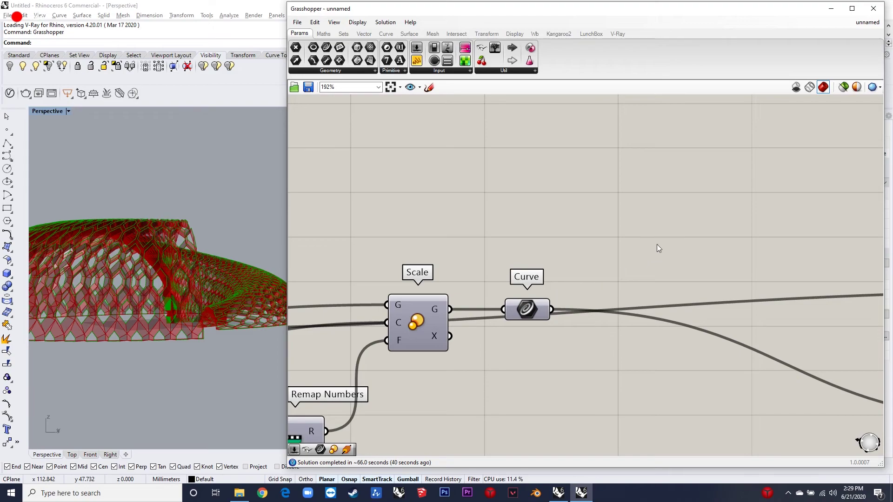
Add another Merge, turn on the Curve preview, and wire both curve sets into D1 and D2
double_click(662, 229)
text(merge)
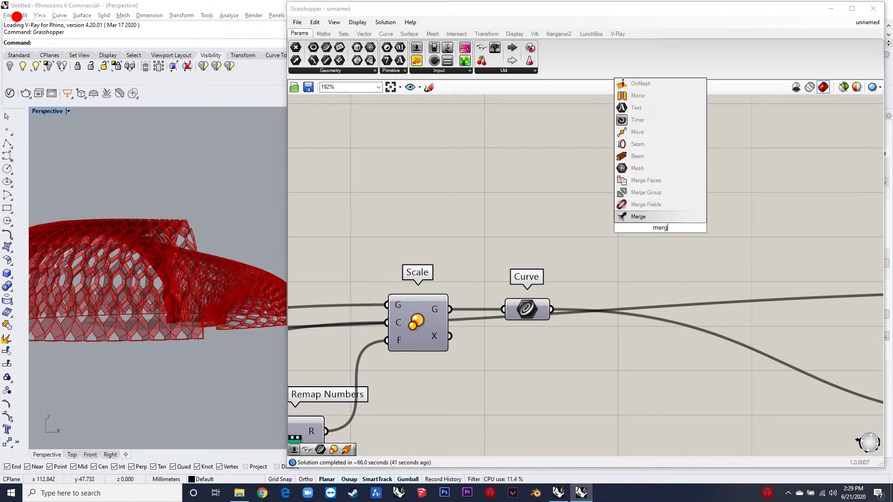
click(658, 216)
drag(658, 219, 827, 162)
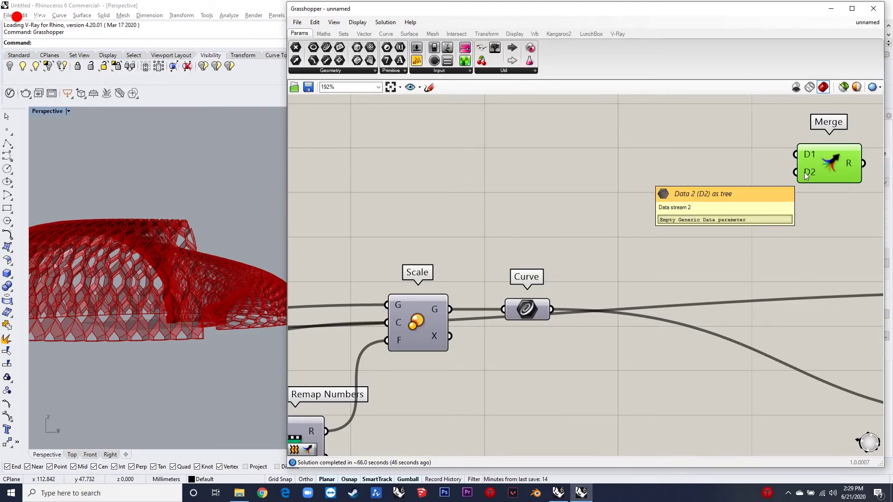
scroll(597, 266, down, 1)
click(532, 304)
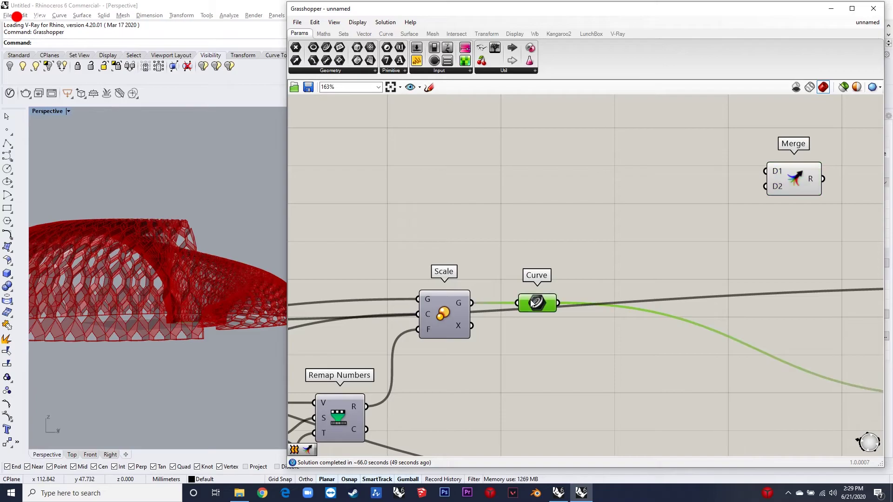
scroll(543, 298, up, 1)
middle_click(544, 299)
click(564, 280)
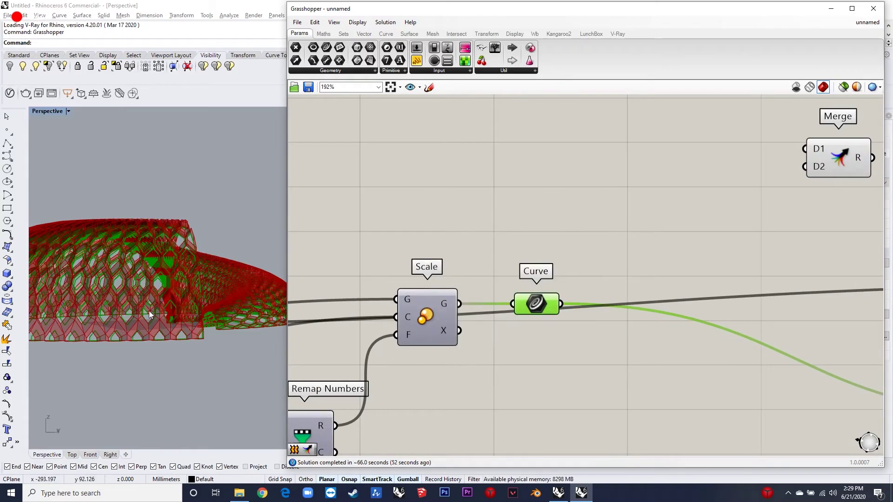
scroll(149, 311, up, 5)
scroll(167, 330, up, 1)
drag(561, 303, 805, 167)
scroll(749, 333, down, 3)
drag(350, 318, 602, 240)
scroll(394, 273, down, 5)
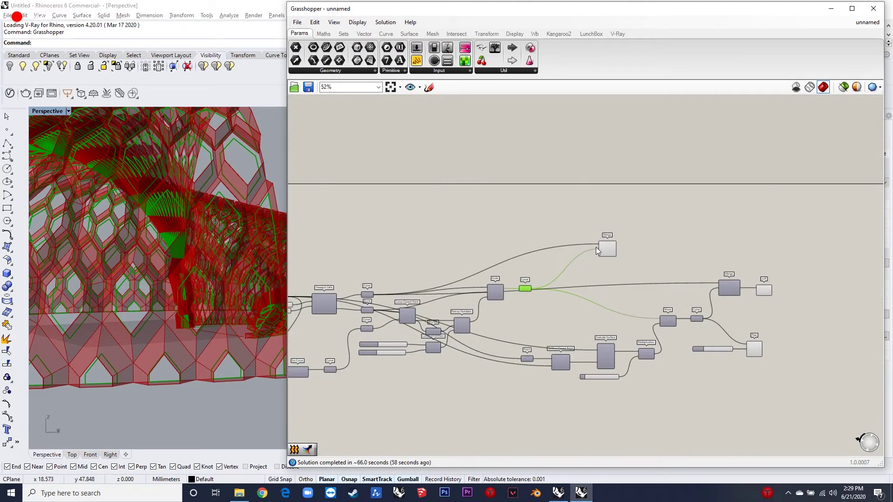
scroll(599, 243, up, 8)
Graft both D1 and D2 inputs of the new Merge
right_click(585, 217)
click(528, 213)
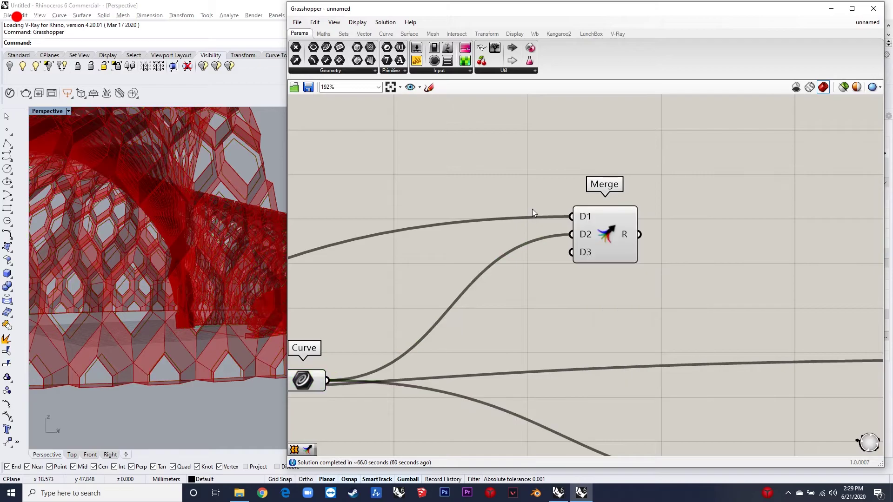
right_click(584, 220)
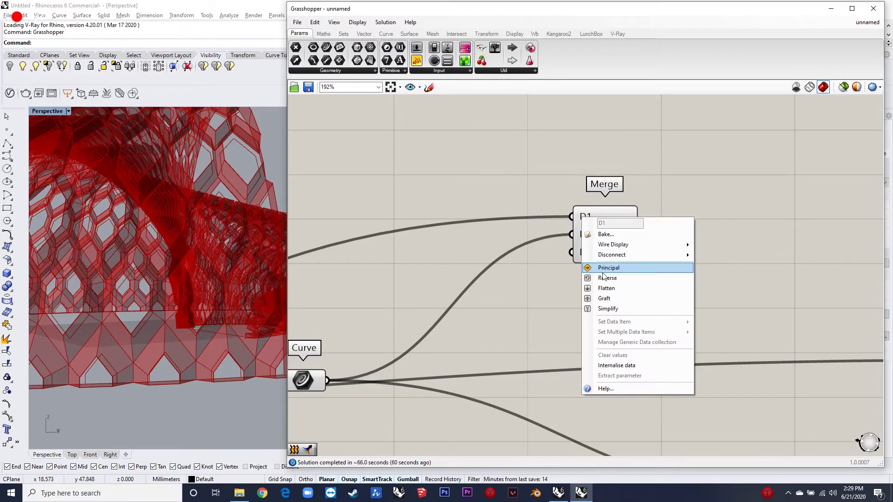
click(615, 298)
right_click(579, 236)
click(617, 317)
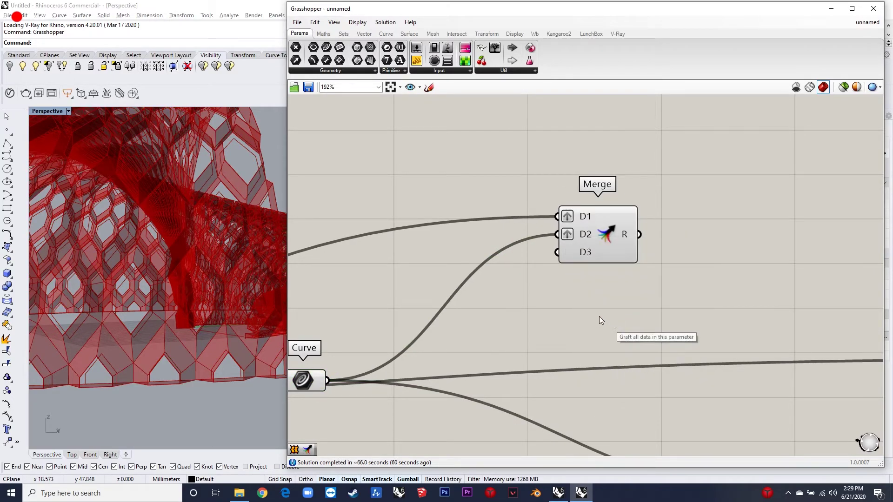
Loft the merged curve pairs with a new Loft placed right of Merge
double_click(677, 245)
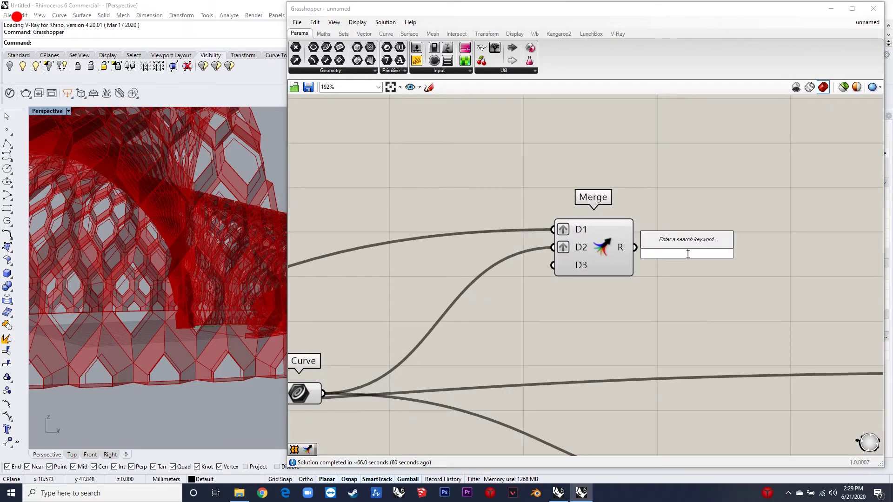
text(loft)
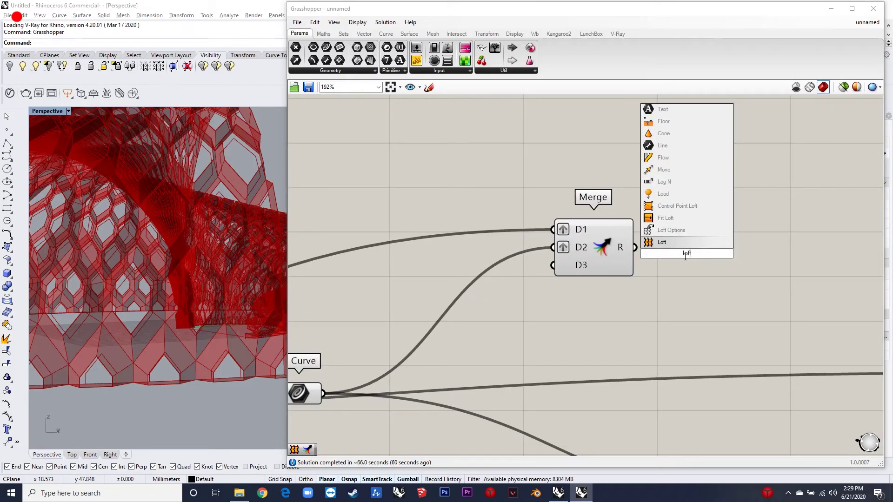
click(686, 245)
drag(687, 247, 708, 250)
drag(635, 247, 678, 247)
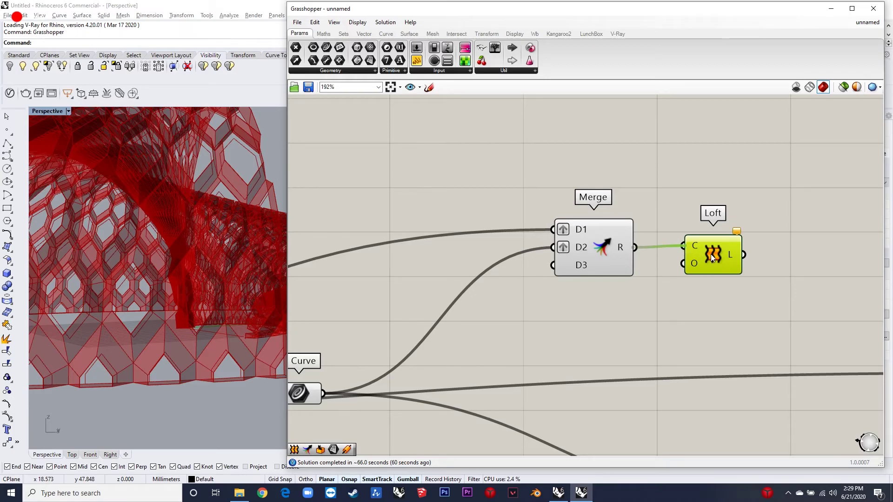
drag(723, 256, 722, 256)
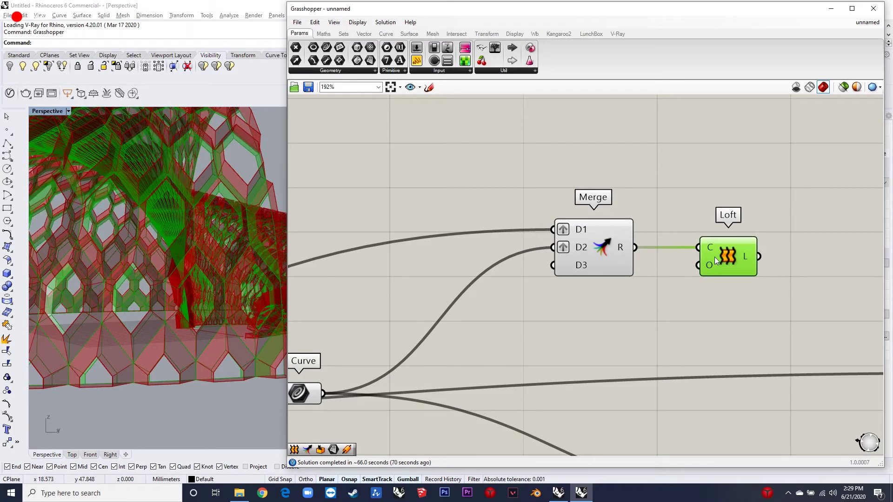
click(693, 293)
scroll(692, 294, down, 3)
scroll(222, 300, down, 5)
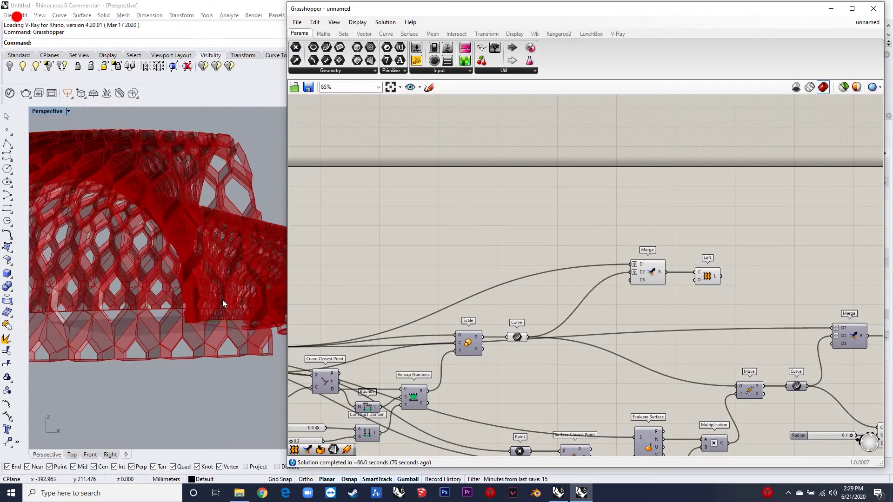
Shift both Loft components and the Pipe component to the right
scroll(199, 322, down, 3)
scroll(536, 217, down, 3)
right_drag(724, 317, 679, 283)
scroll(672, 270, up, 4)
drag(551, 178, 788, 165)
drag(782, 253, 797, 254)
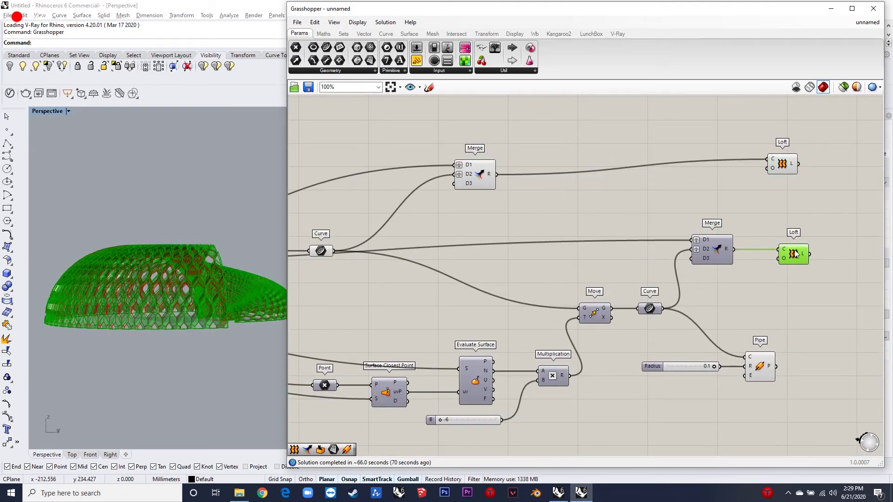
drag(765, 364, 804, 364)
scroll(686, 295, down, 2)
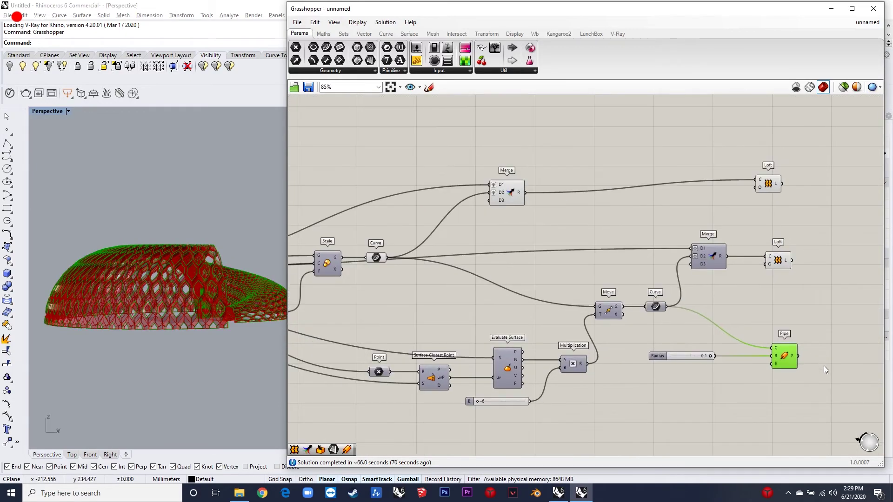
click(828, 336)
Gather both Loft outputs and the Pipe output into a new Merge
double_click(839, 267)
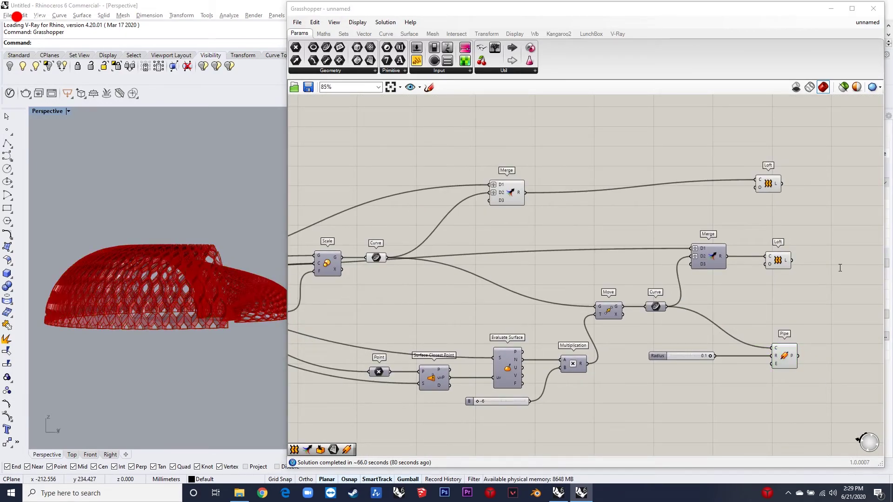
text(merge)
click(841, 256)
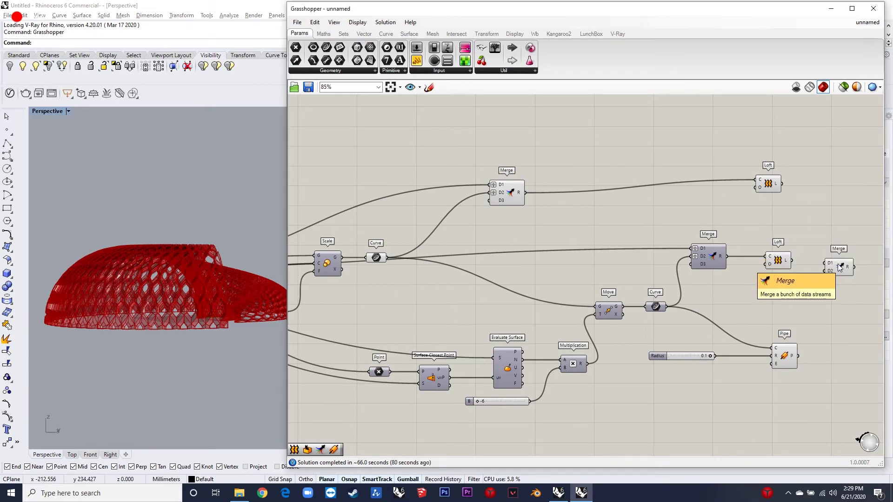
drag(824, 264, 782, 184)
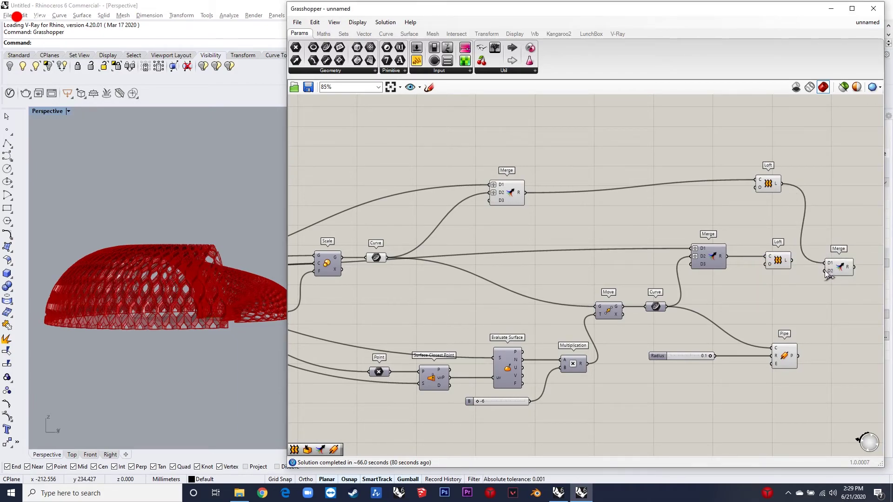
drag(824, 272, 798, 356)
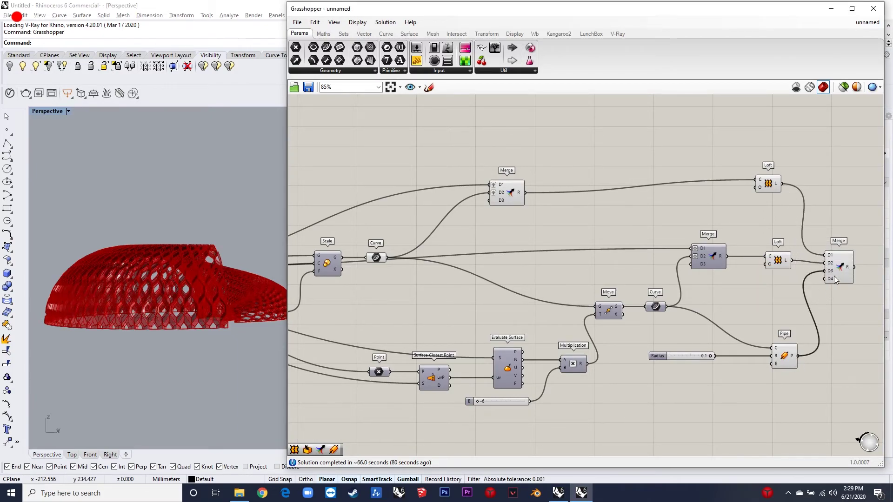
click(837, 269)
Bake the merged canopy geometry into Rhino on the Default layer
right_click(836, 269)
click(833, 307)
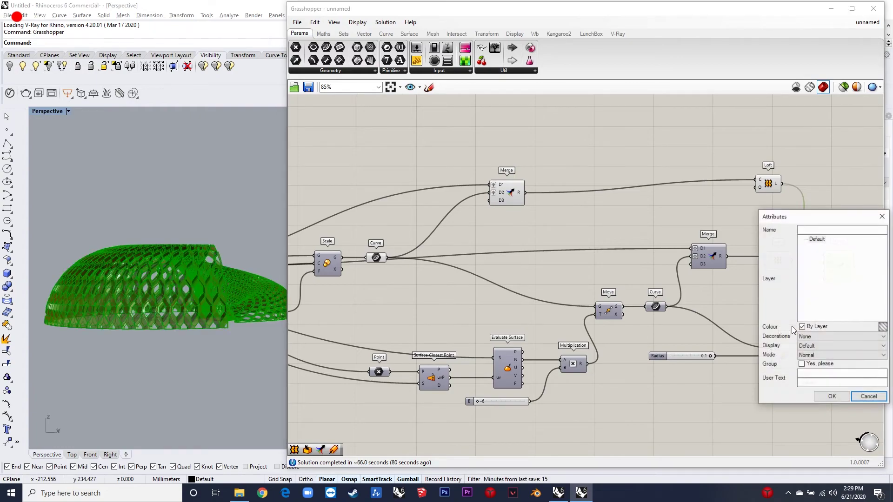
click(827, 396)
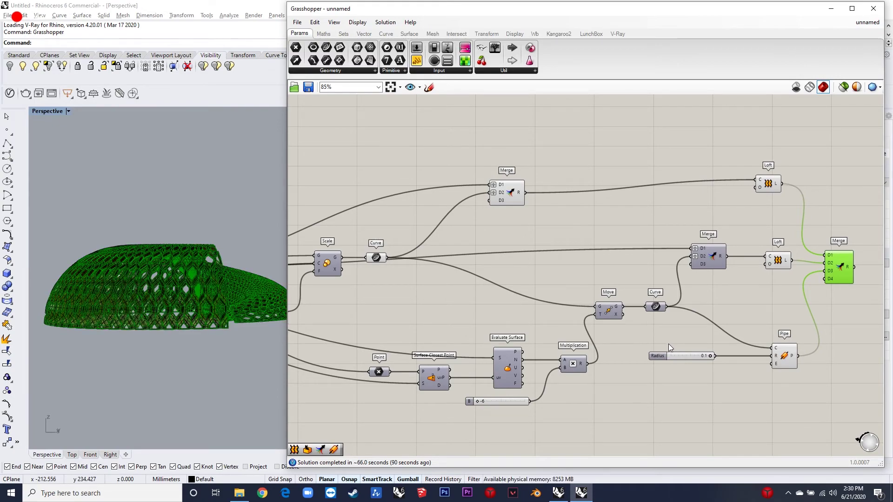
scroll(653, 334, down, 2)
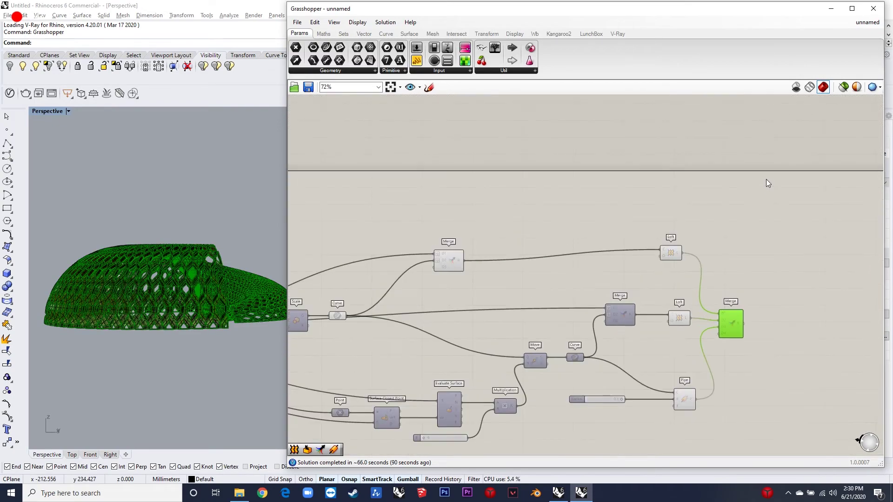
Close Grasshopper and orbit the Perspective view around the baked canopy
click(874, 8)
right_drag(593, 261, 243, 303)
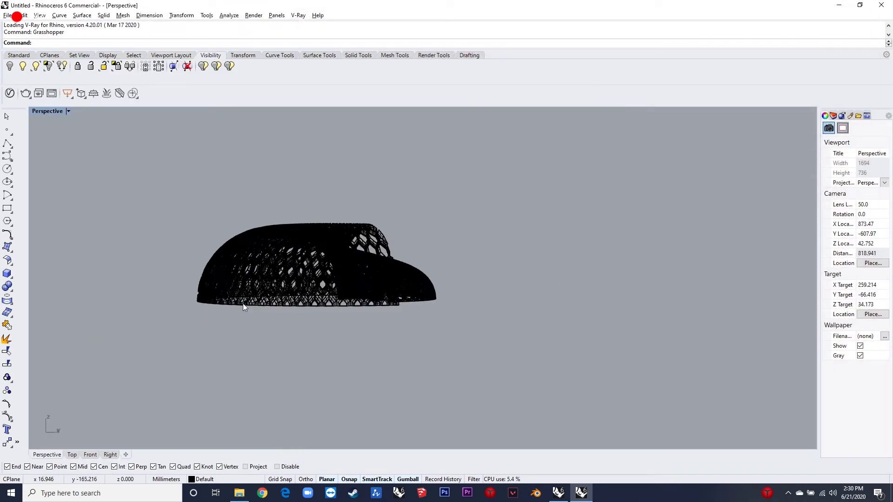
scroll(242, 303, up, 4)
Switch the Perspective viewport to Shaded display and orbit to the canopy's side
click(69, 110)
click(67, 136)
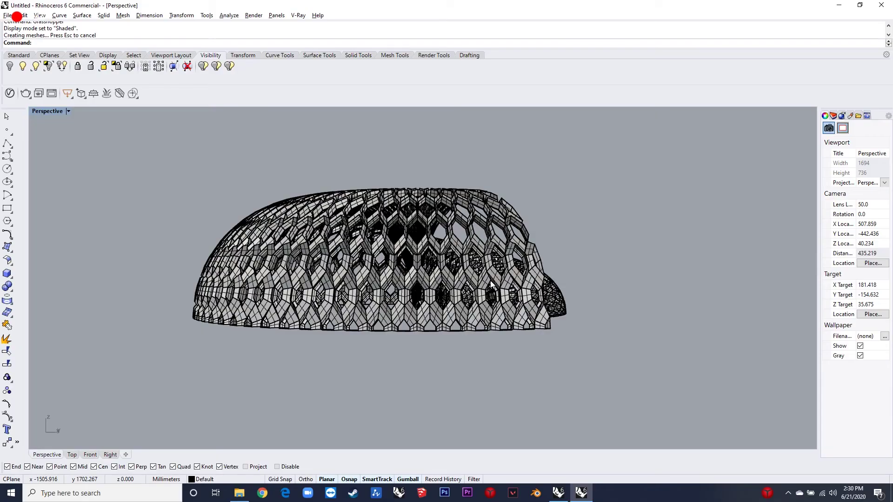
middle_click(464, 260)
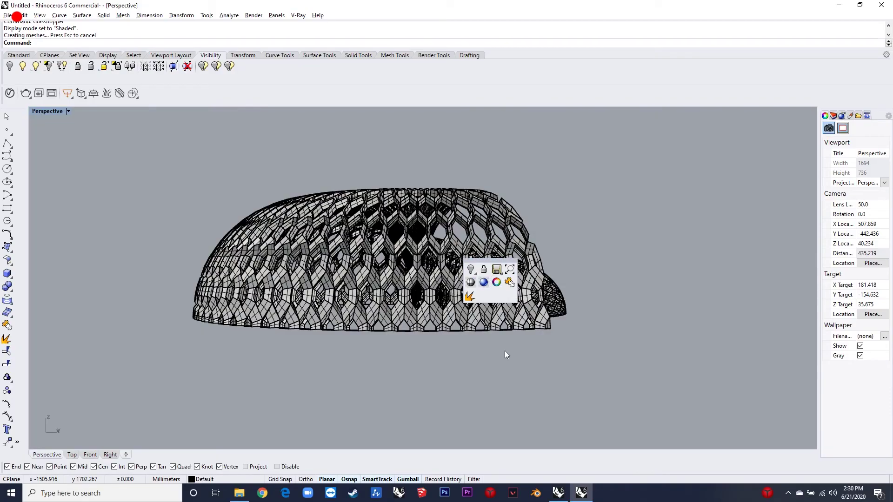
mouse_move(570, 312)
right_down()
mouse_move(547, 315)
mouse_move(644, 309)
mouse_move(685, 278)
mouse_move(518, 331)
mouse_move(543, 302)
right_up()
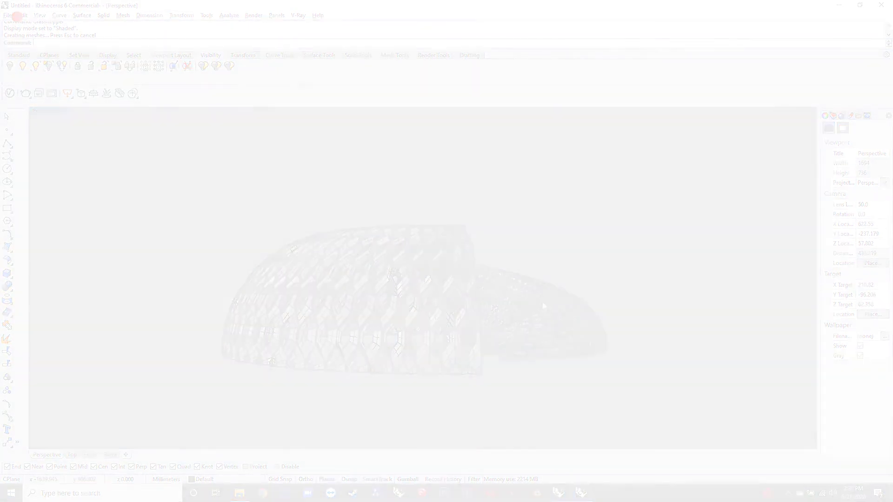